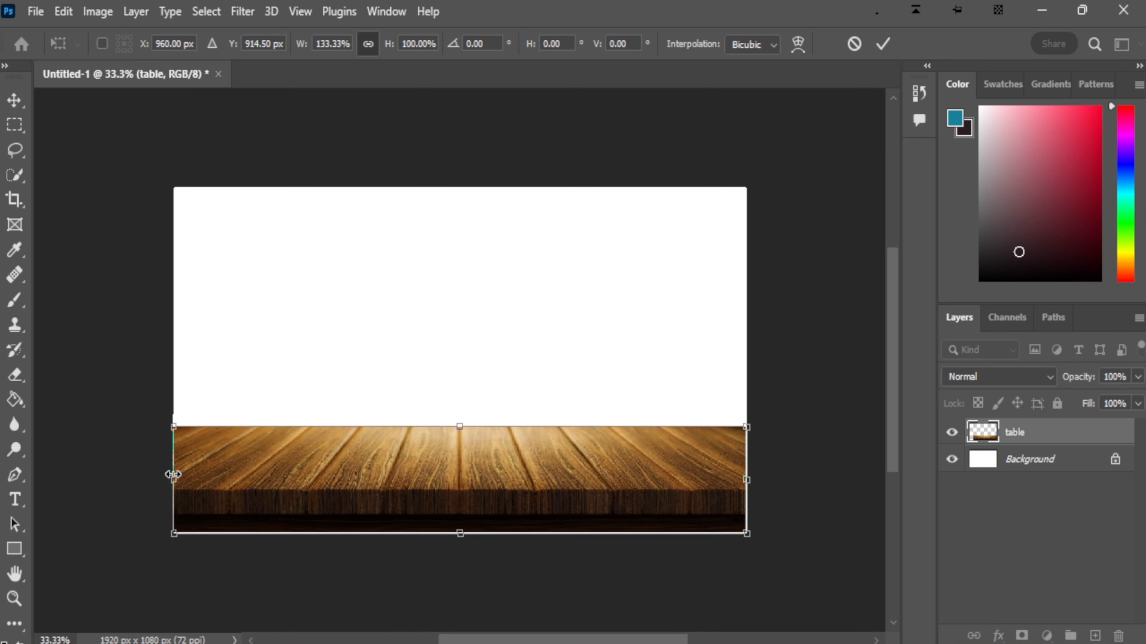
# Step: Apply the transform that stretches the table across the full canvas width, and deselect the layer
pyautogui.click(882, 45)
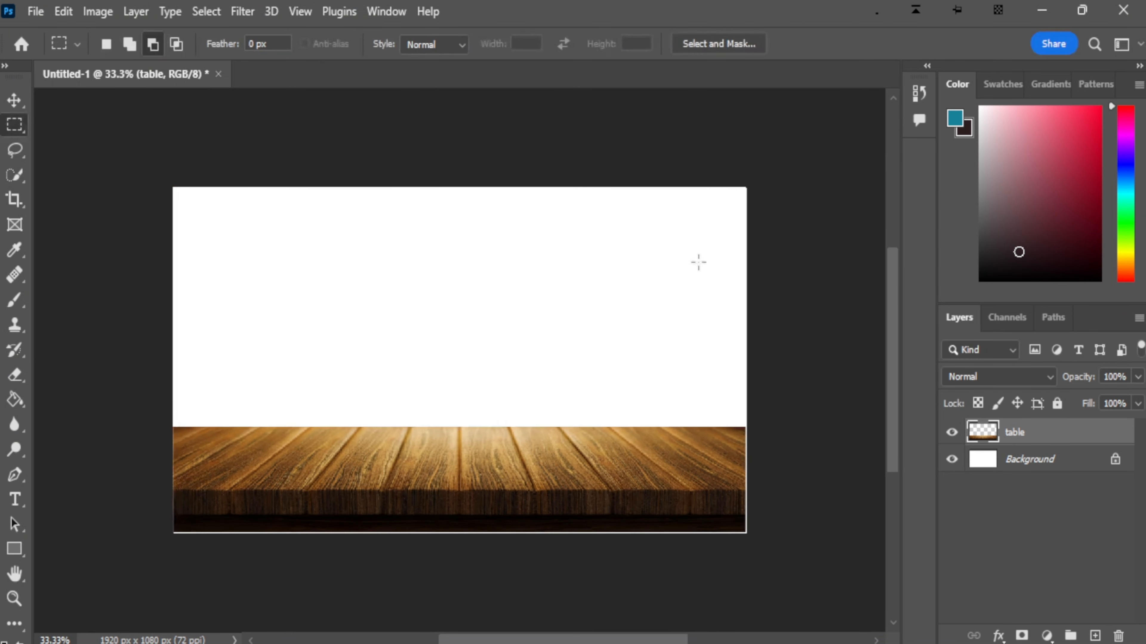
pyautogui.scroll(1, 568, 502)
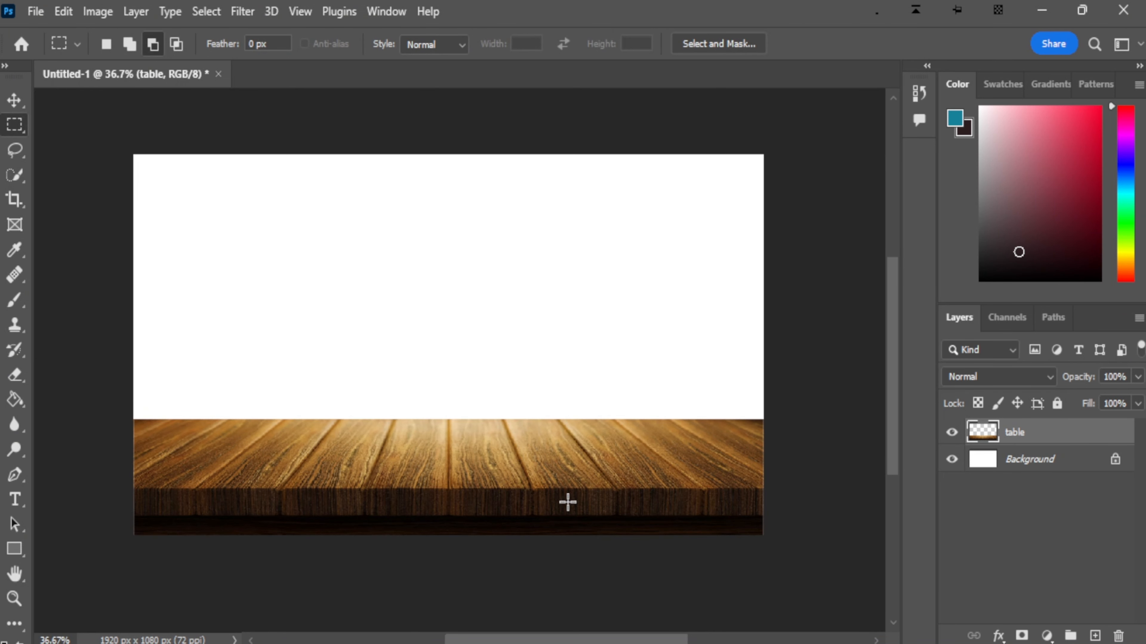
pyautogui.press('v')
pyautogui.click(578, 585)
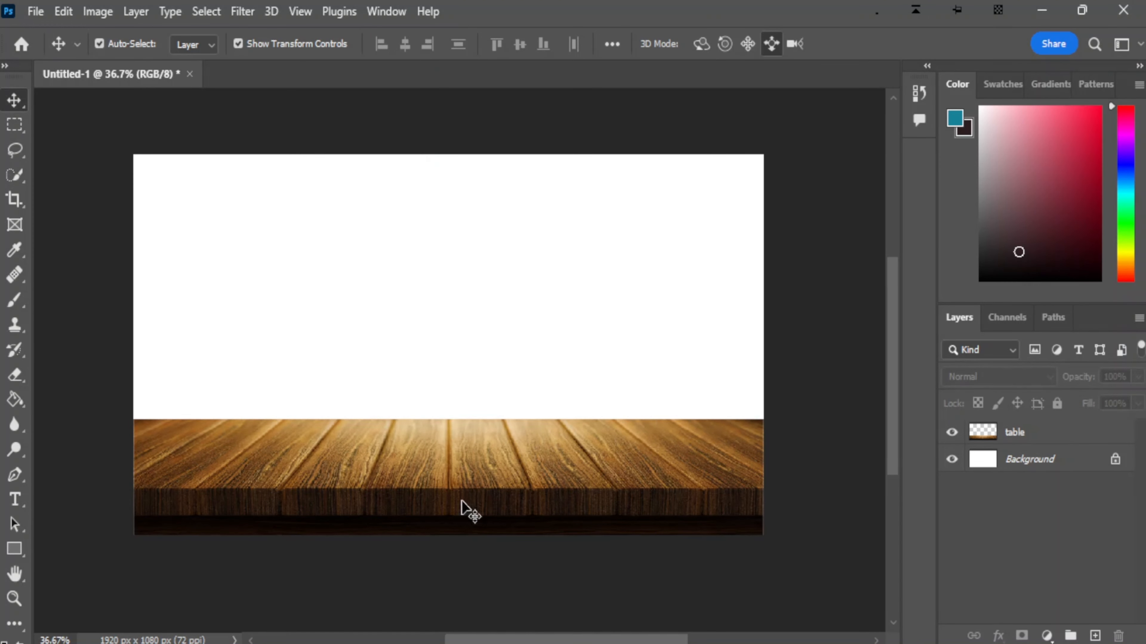
# Step: Place the file "back image" from the orange video folder as an embedded image
pyautogui.click(35, 11)
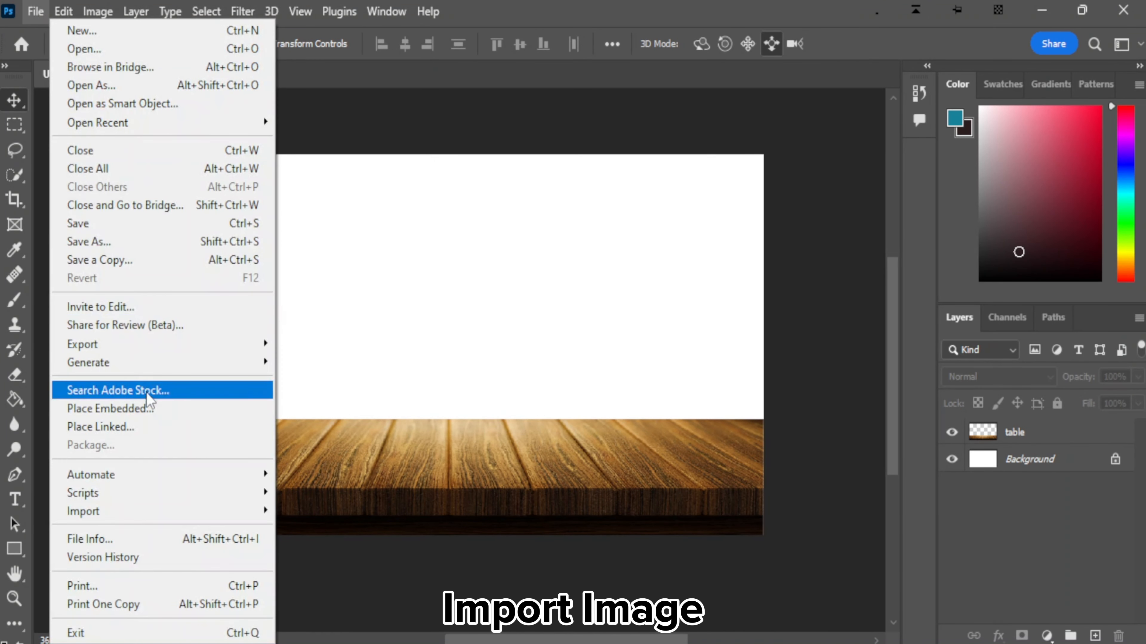
pyautogui.click(136, 409)
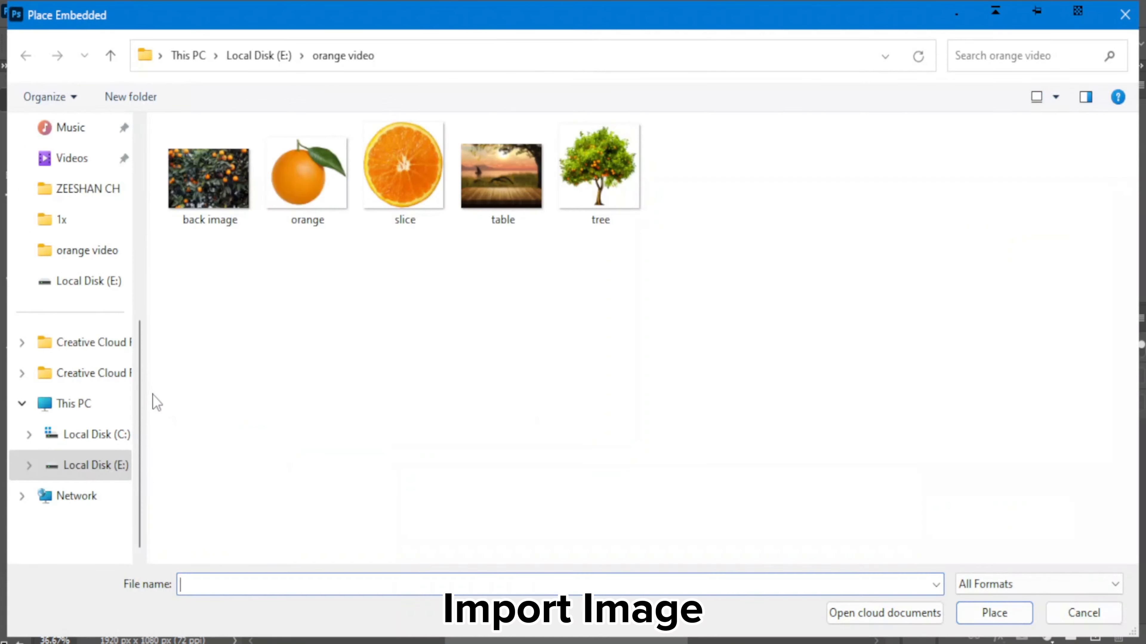
pyautogui.click(207, 180)
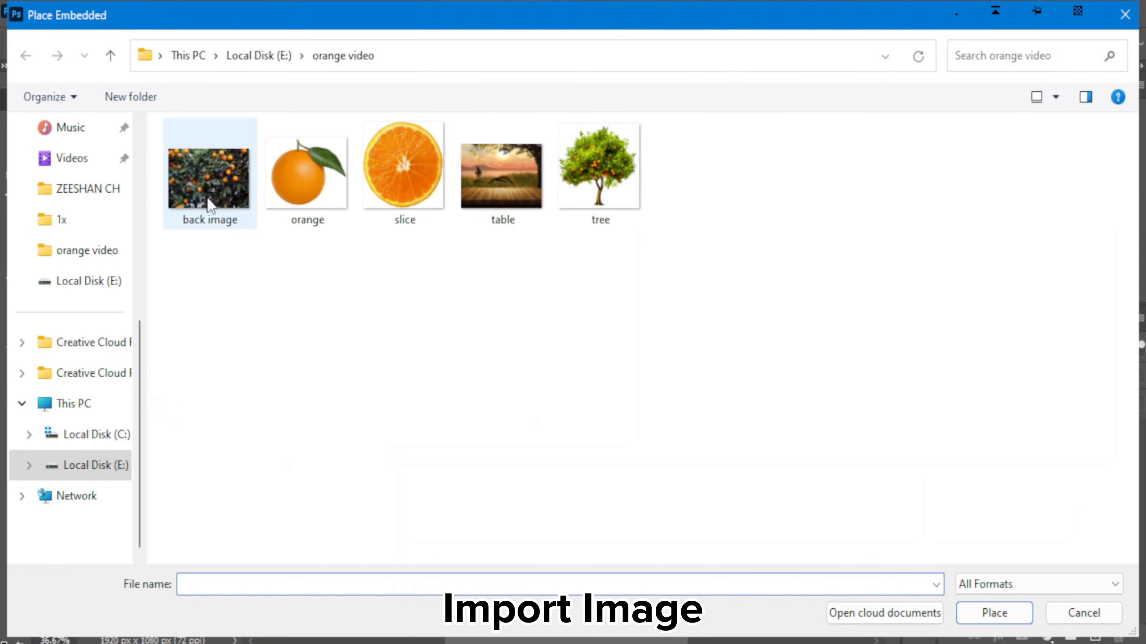
pyautogui.doubleClick(207, 181)
# Step: Enlarge the back image to about 328% so it covers the whole canvas, and move its layer below the table layer
pyautogui.moveTo(550, 269); pyautogui.dragTo(781, 101)
pyautogui.moveTo(352, 419); pyautogui.dragTo(186, 540)
pyautogui.moveTo(455, 384)
pyautogui.mouseDown()
pyautogui.moveTo(433, 381)
pyautogui.moveTo(447, 384)
pyautogui.mouseUp()
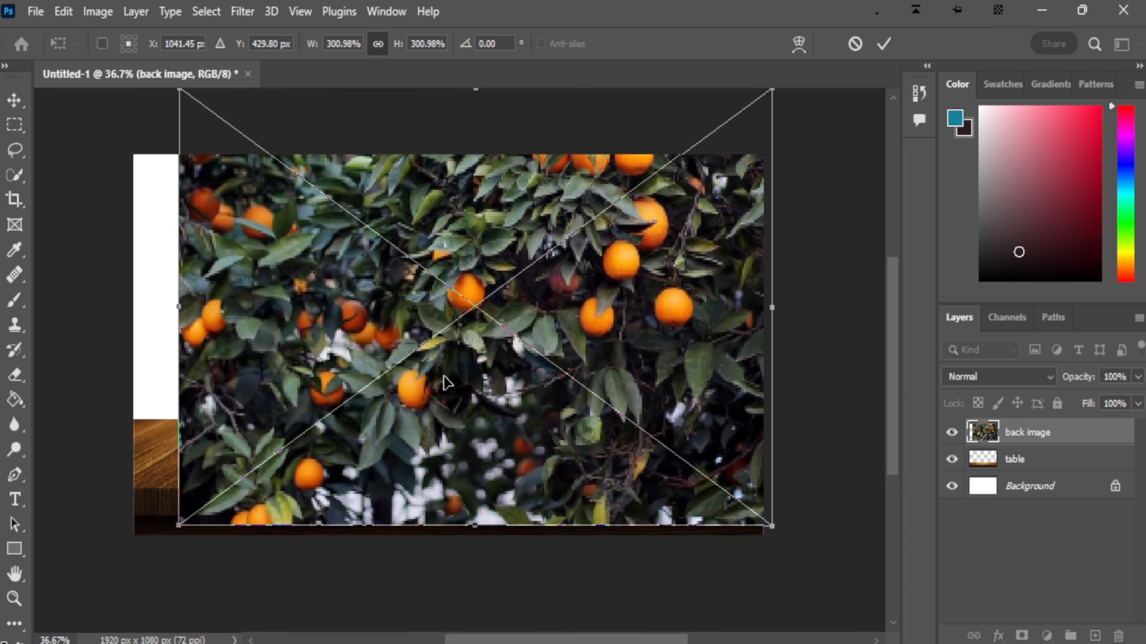
pyautogui.moveTo(178, 526); pyautogui.dragTo(112, 560)
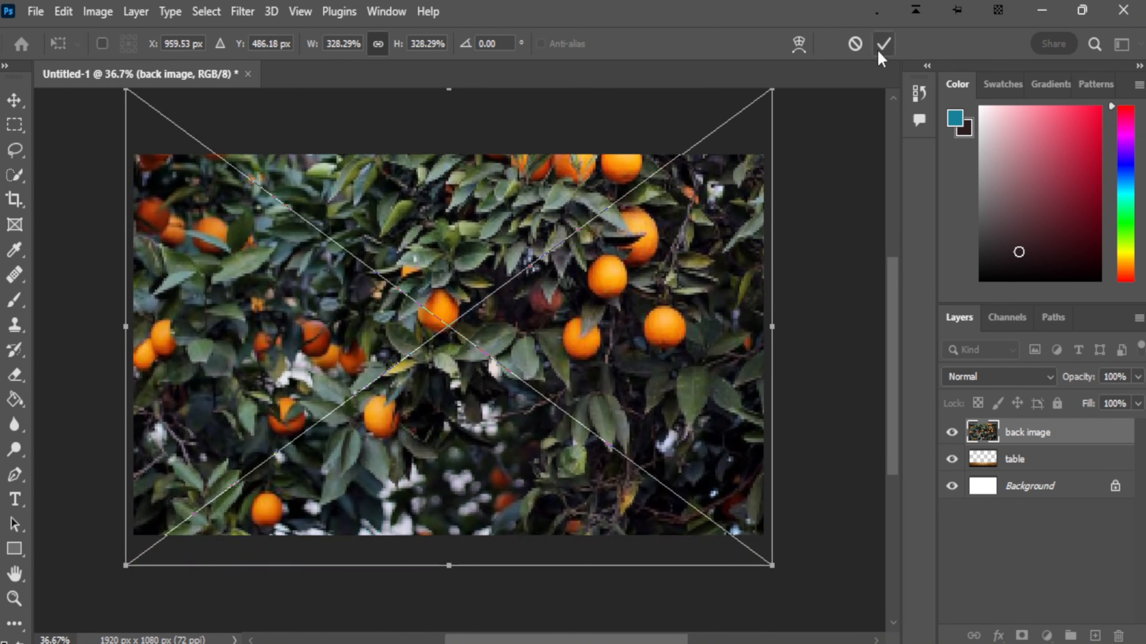
pyautogui.click(883, 43)
pyautogui.moveTo(1015, 436); pyautogui.dragTo(1009, 477)
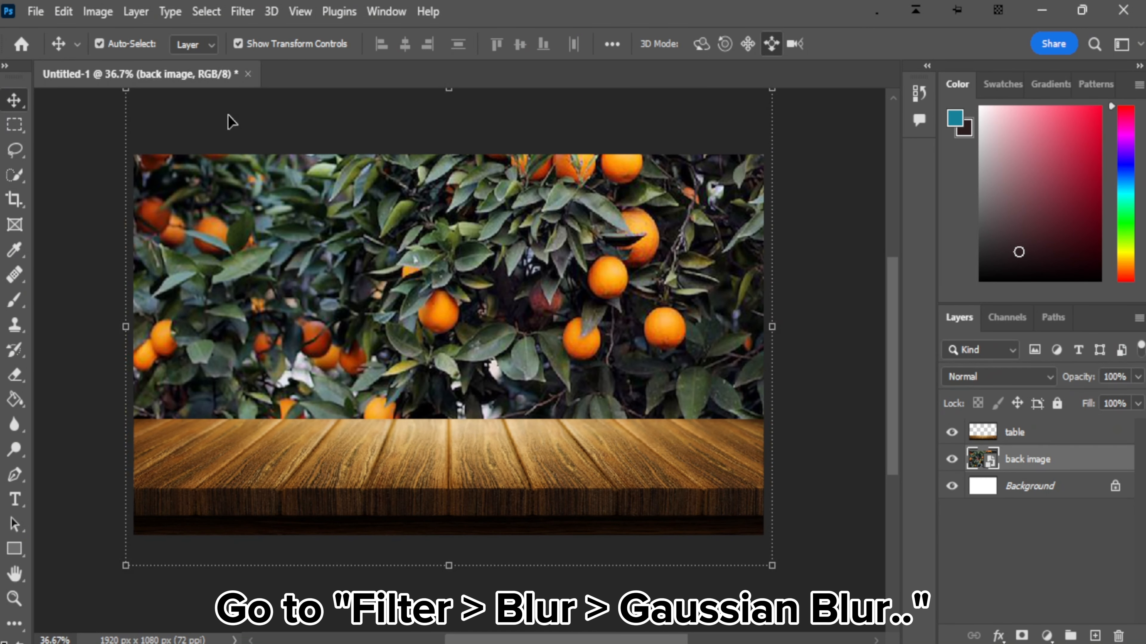
# Step: Apply a Gaussian Blur with a radius of 33.2 pixels to the back image layer
pyautogui.click(243, 11)
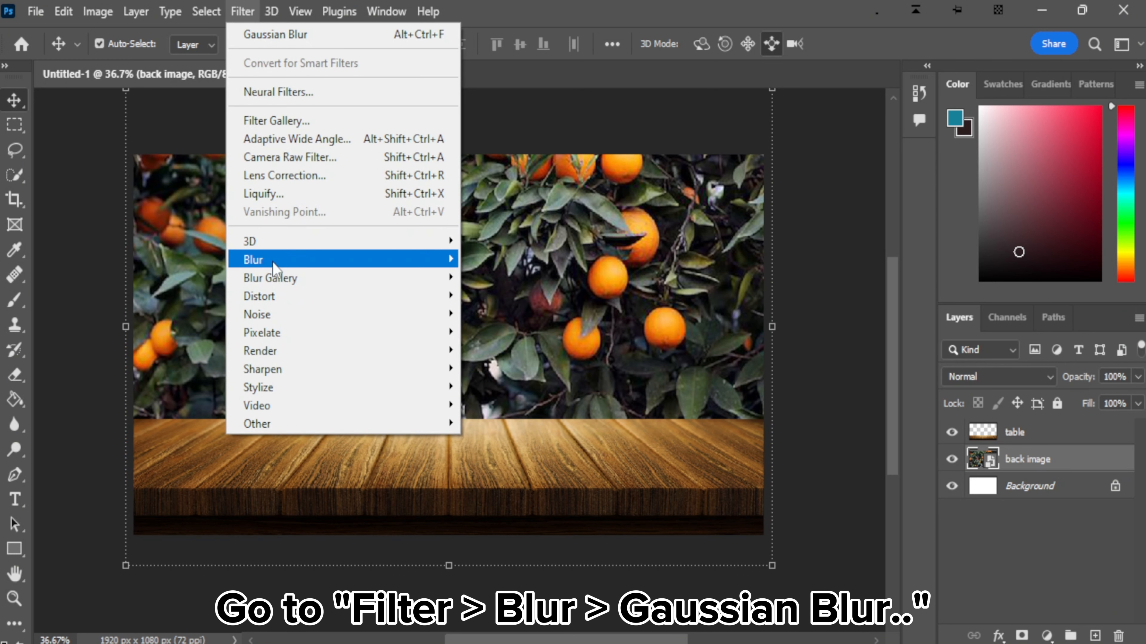
pyautogui.moveTo(422, 260)
pyautogui.click(508, 332)
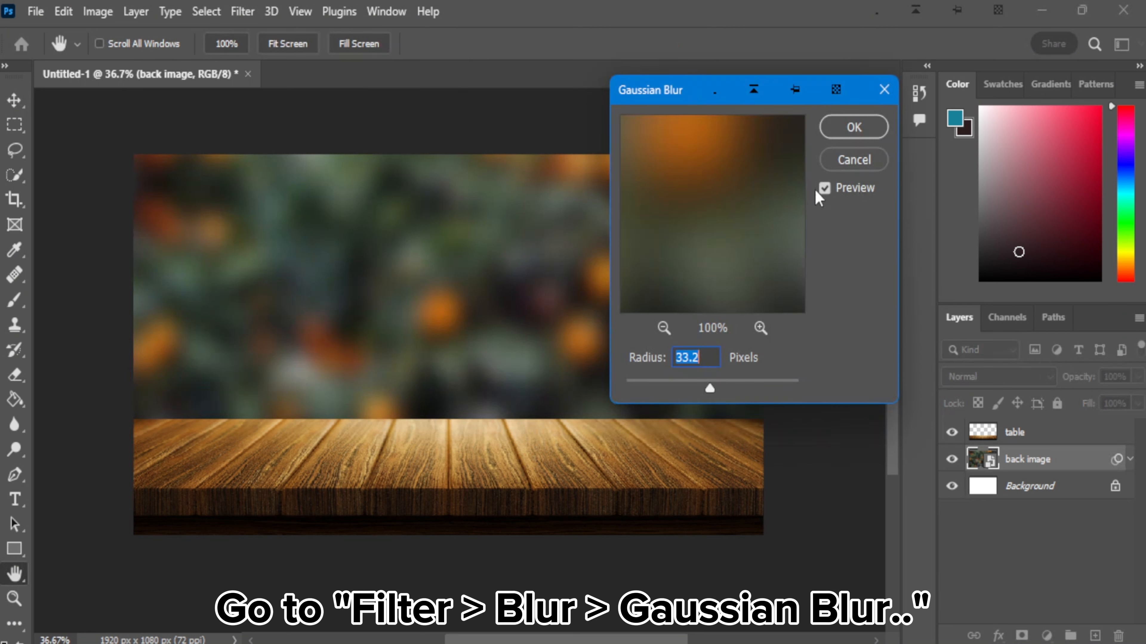
pyautogui.click(844, 127)
pyautogui.press('v')
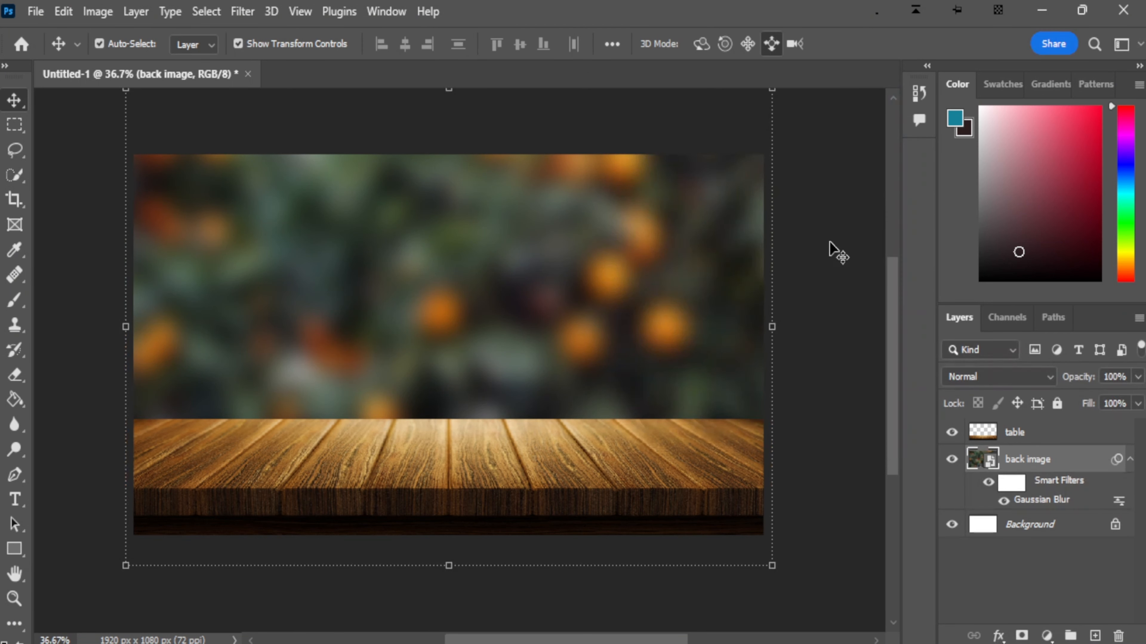
# Step: Group the table and back image layers and name the group Background
pyautogui.click(1033, 432)
pyautogui.keyDown('shift'); pyautogui.click(1048, 460); pyautogui.keyUp('shift')
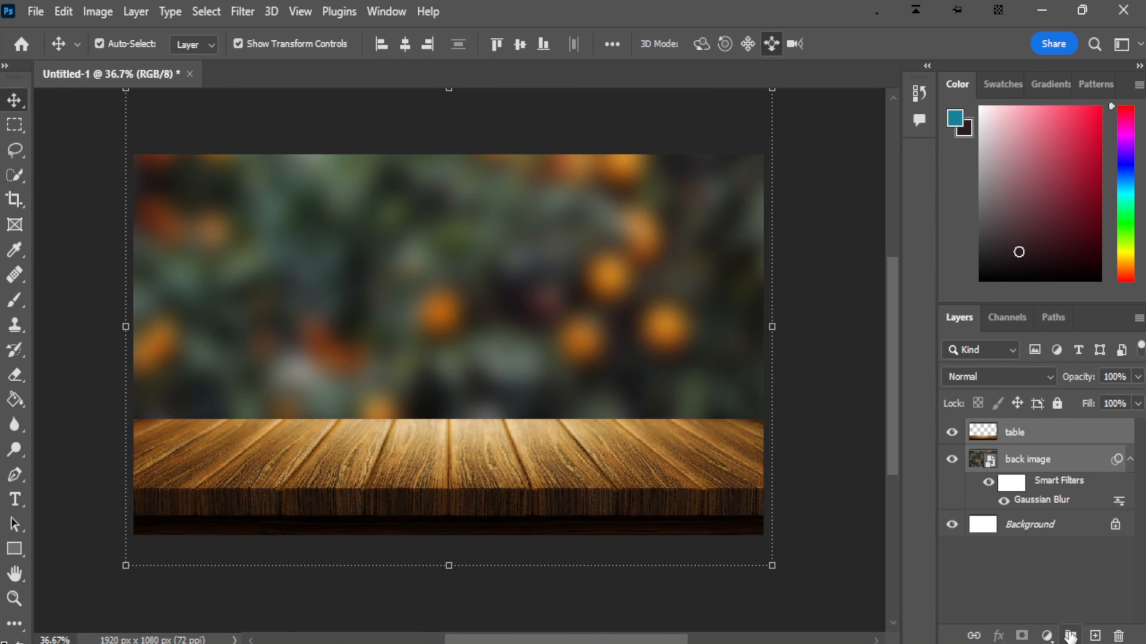
pyautogui.click(1070, 635)
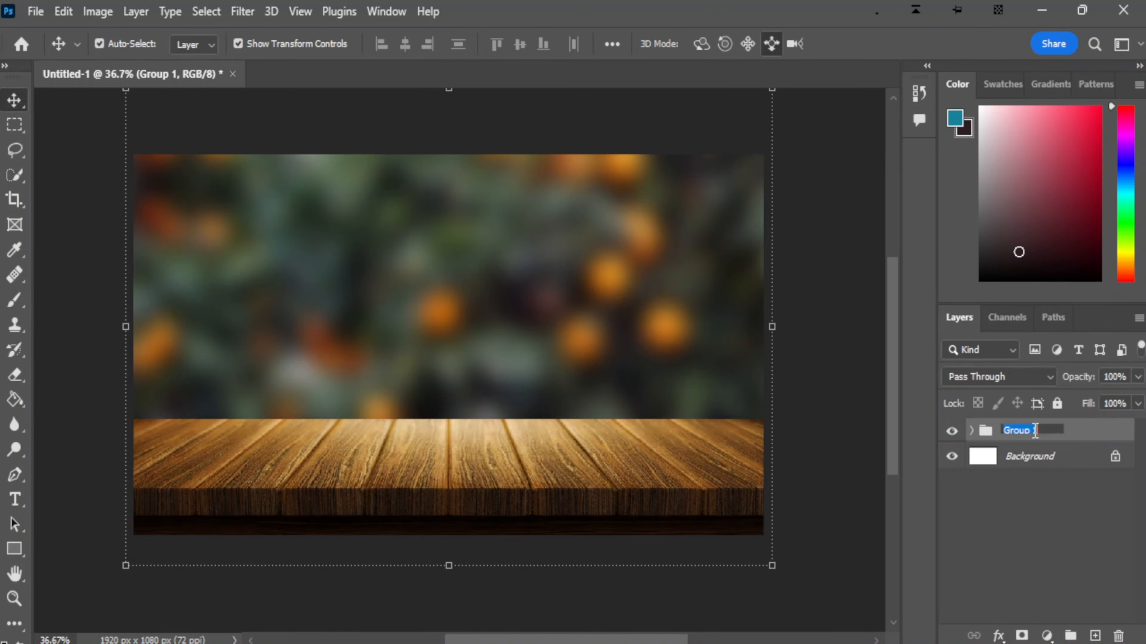
pyautogui.write('Bac')
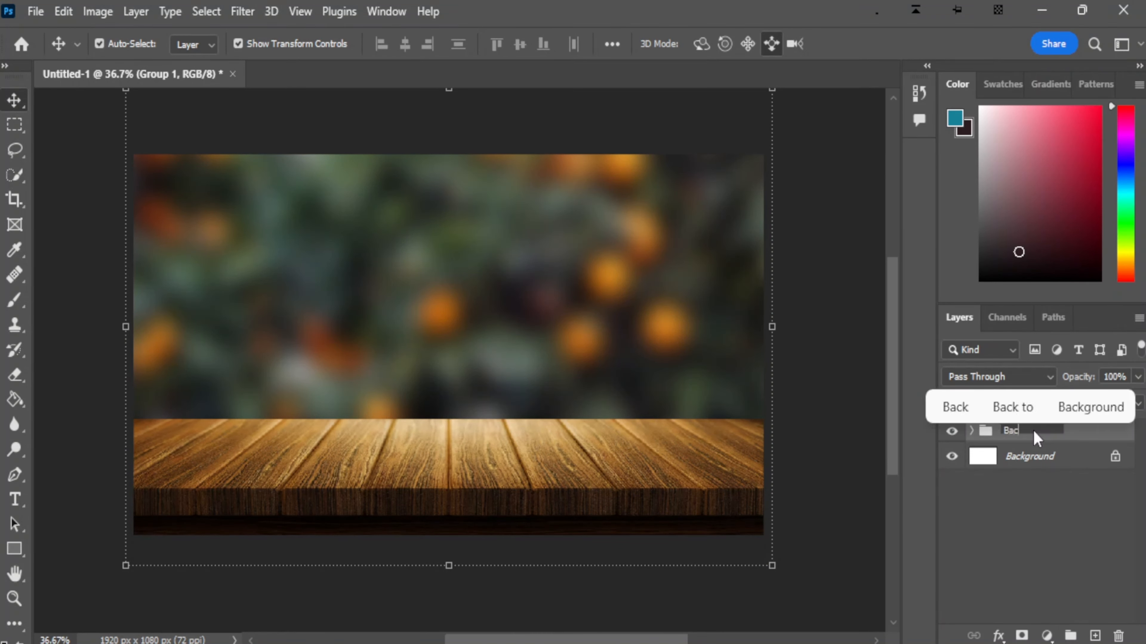
pyautogui.write('kground')
pyautogui.click(1037, 506)
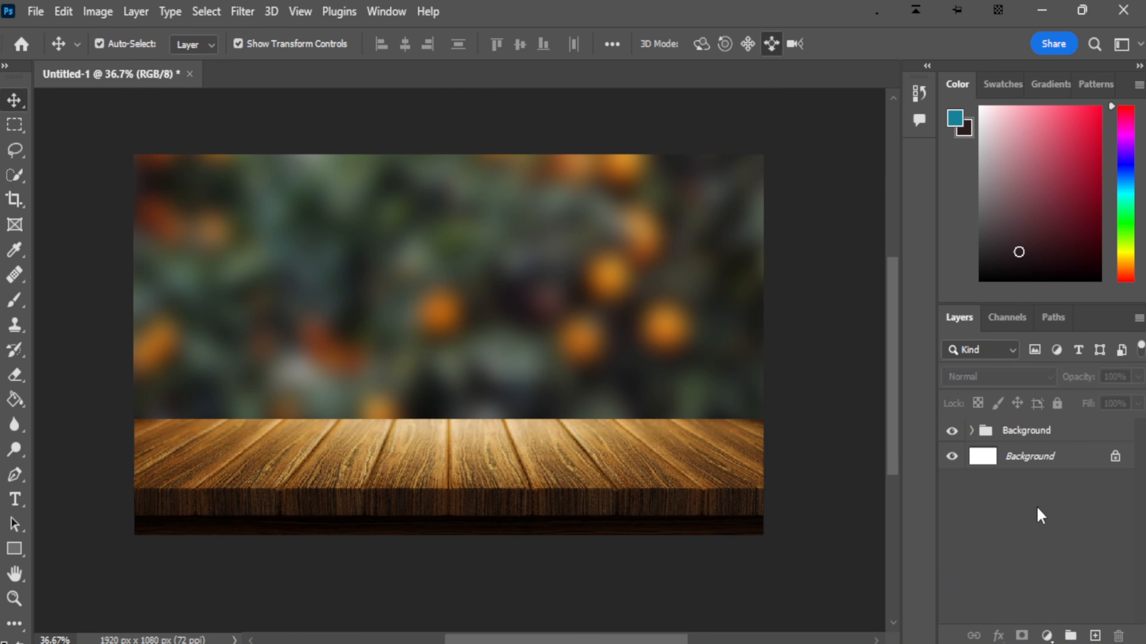
# Step: Place the file "orange" as an embedded image above the Background group
pyautogui.click(1033, 435)
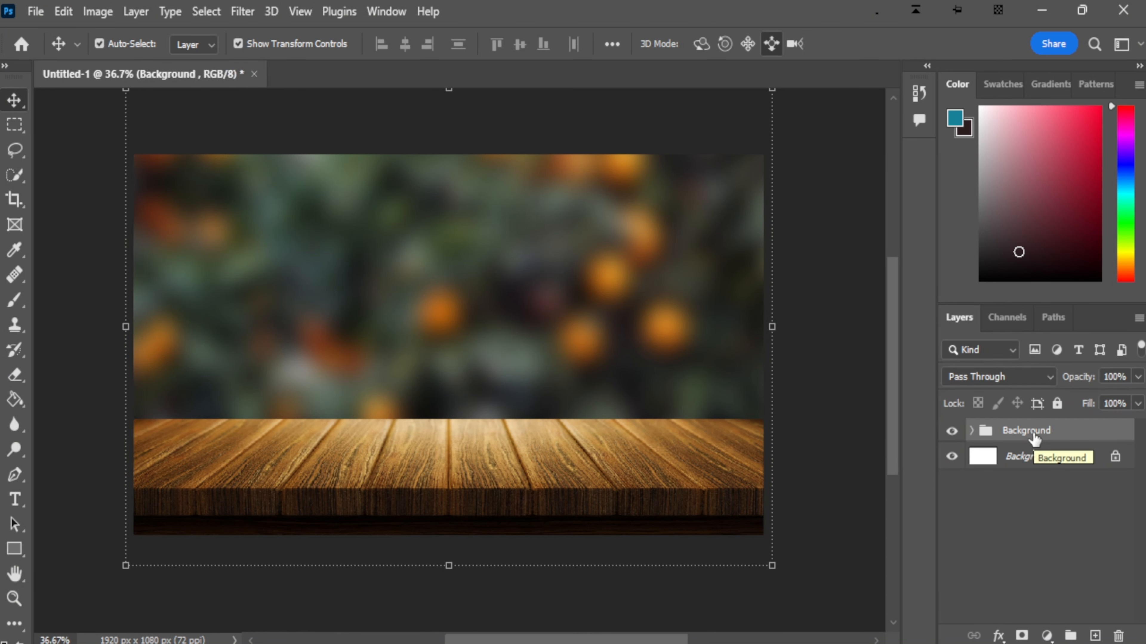
pyautogui.click(36, 11)
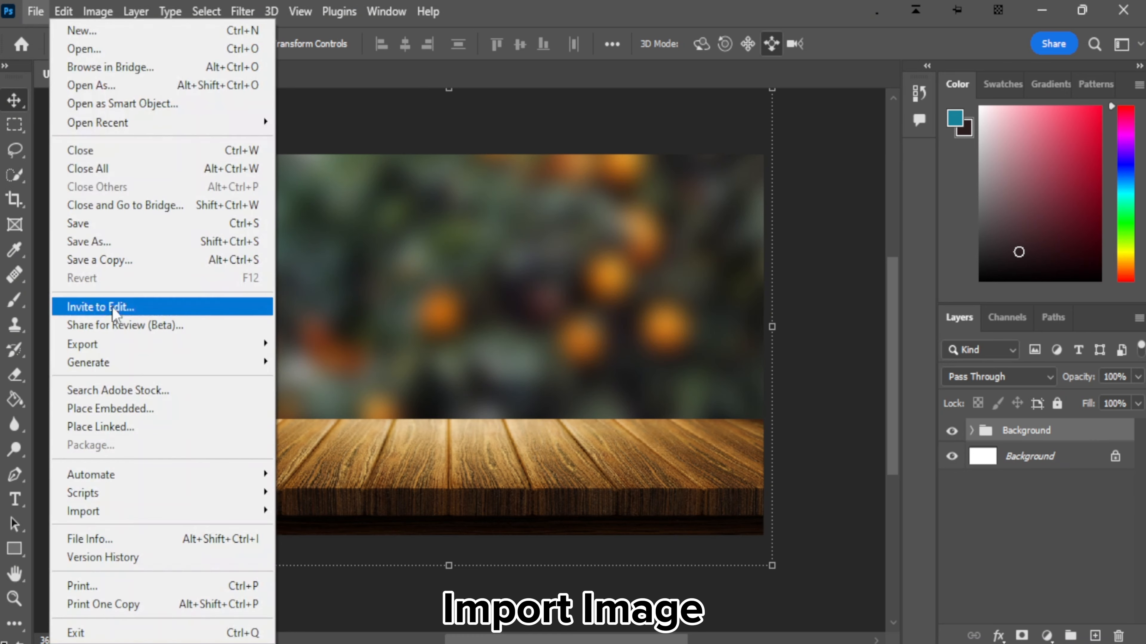
pyautogui.click(113, 407)
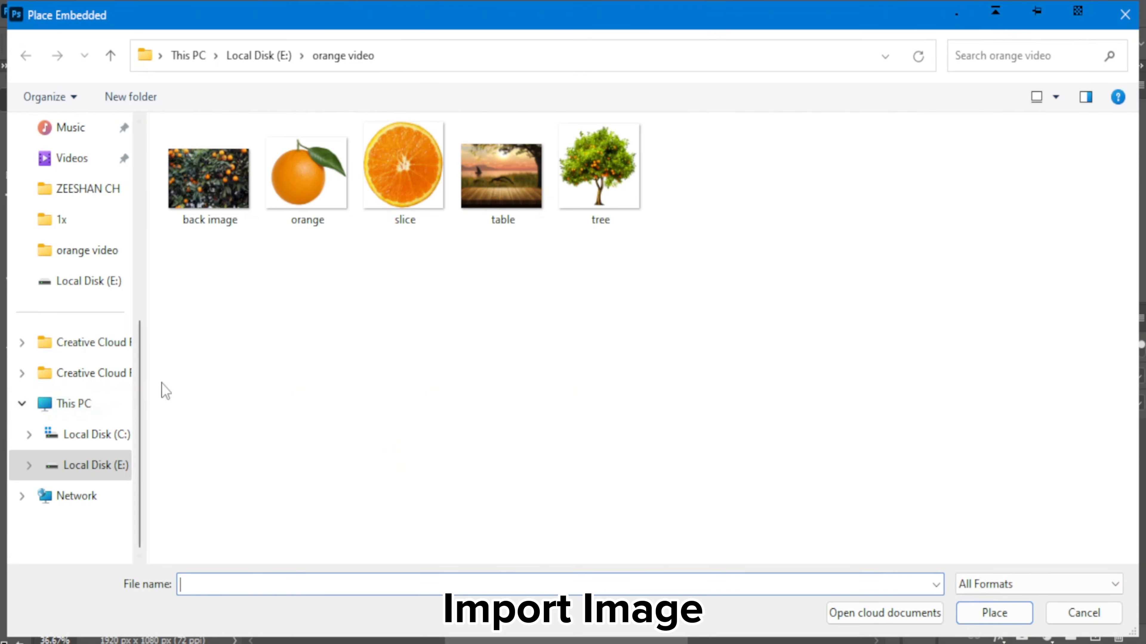
pyautogui.click(292, 210)
pyautogui.doubleClick(292, 210)
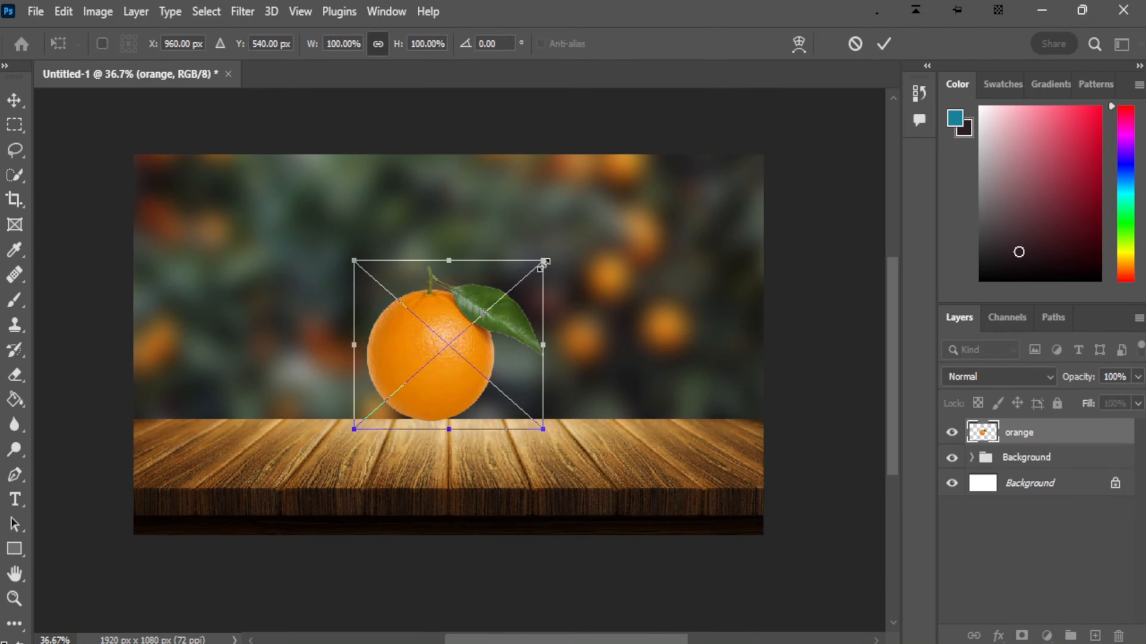
# Step: Enlarge the orange to about 153% and position it so it rests on the middle of the tabletop
pyautogui.moveTo(545, 260); pyautogui.dragTo(642, 174)
pyautogui.moveTo(584, 249); pyautogui.dragTo(501, 357)
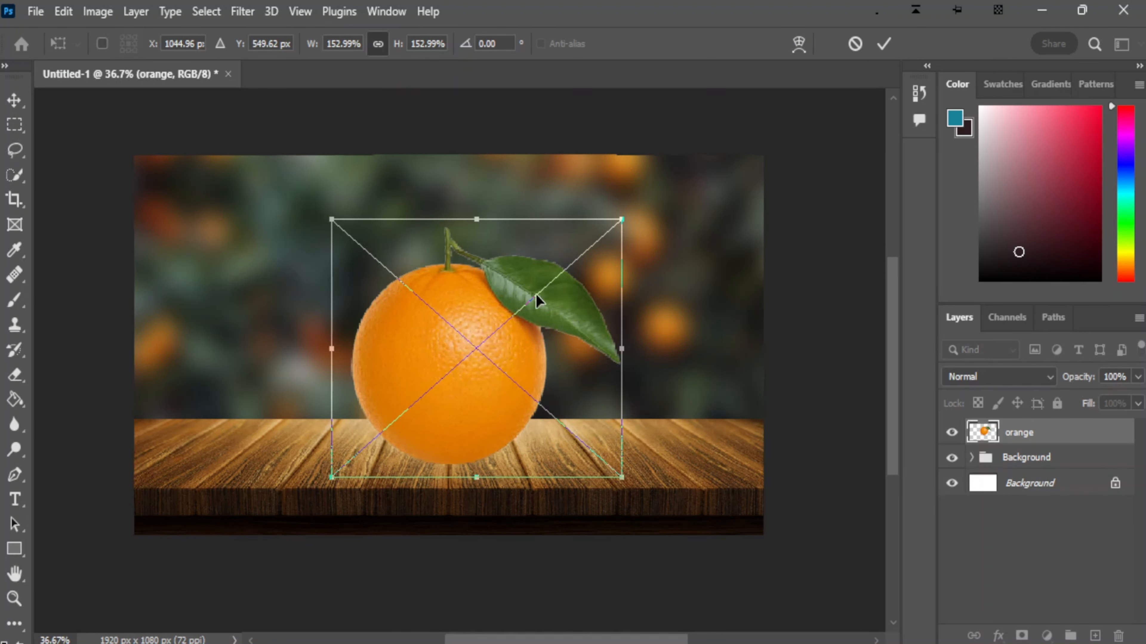
pyautogui.moveTo(625, 216); pyautogui.dragTo(644, 193)
pyautogui.moveTo(519, 328)
pyautogui.mouseDown()
pyautogui.moveTo(507, 333)
pyautogui.moveTo(514, 309)
pyautogui.moveTo(521, 341)
pyautogui.mouseUp()
pyautogui.click(883, 44)
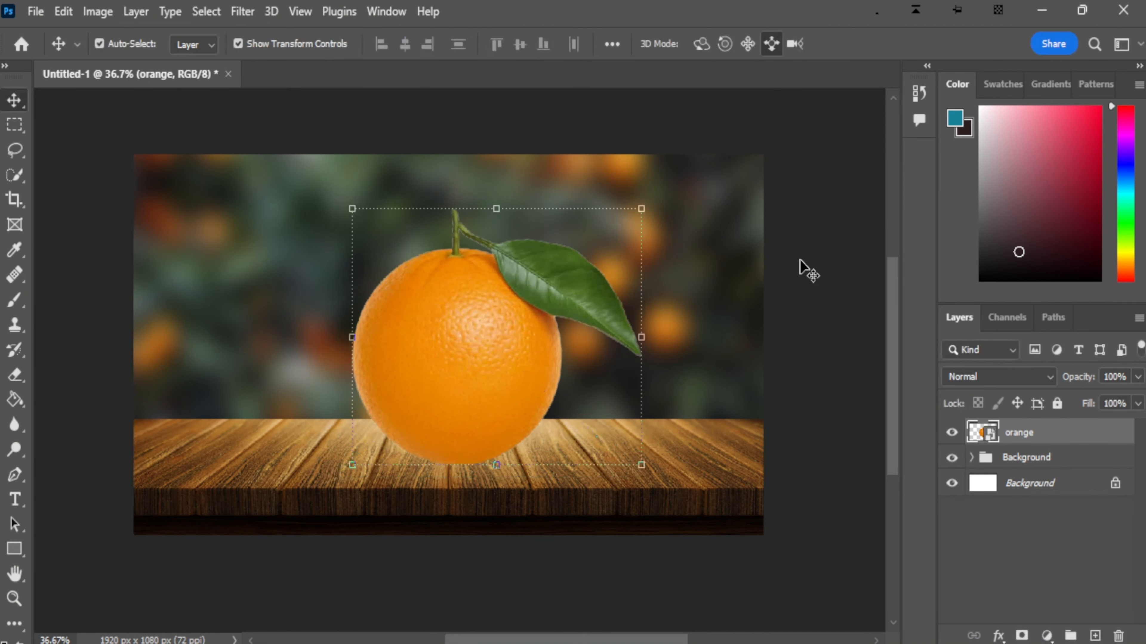
# Step: Rasterize the orange layer
pyautogui.scroll(1, 458, 370)
pyautogui.scroll(1, 459, 370)
pyautogui.scroll(1, 458, 370)
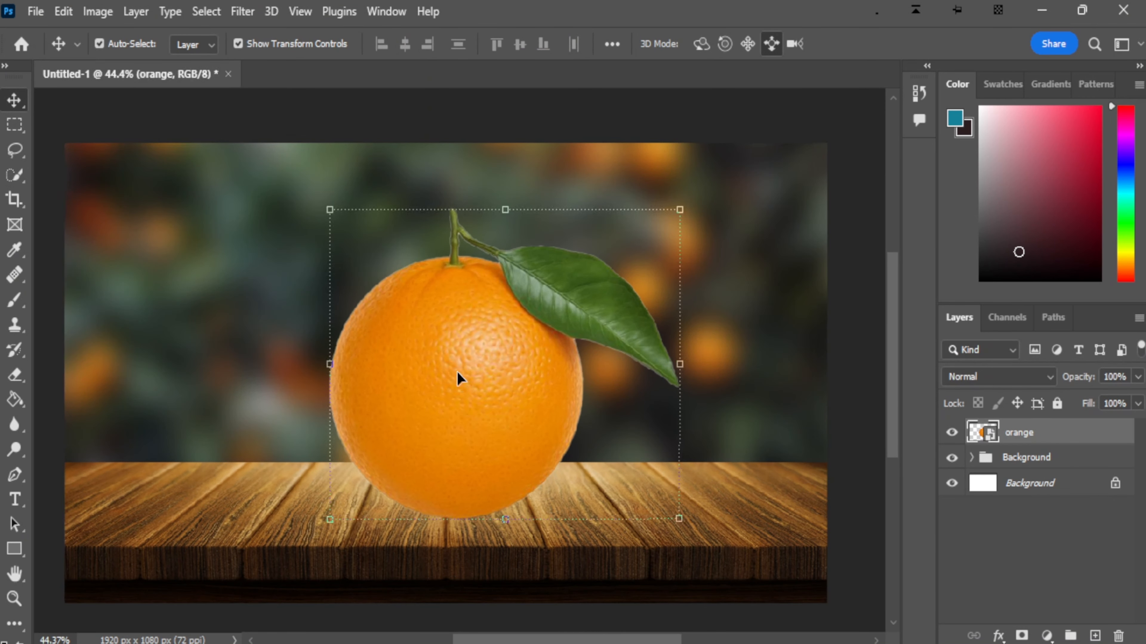
pyautogui.rightClick(1022, 441)
pyautogui.click(939, 400)
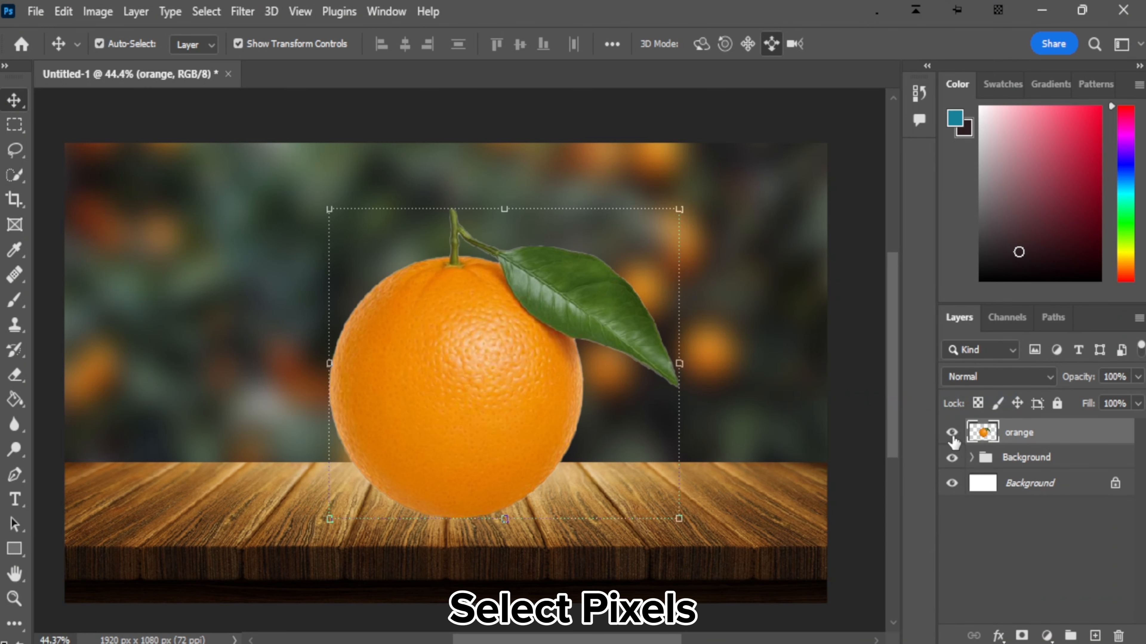
# Step: Select the pixels of the orange layer and subtract the stem and leaf from the selection with the Quick Selection tool
pyautogui.rightClick(984, 436)
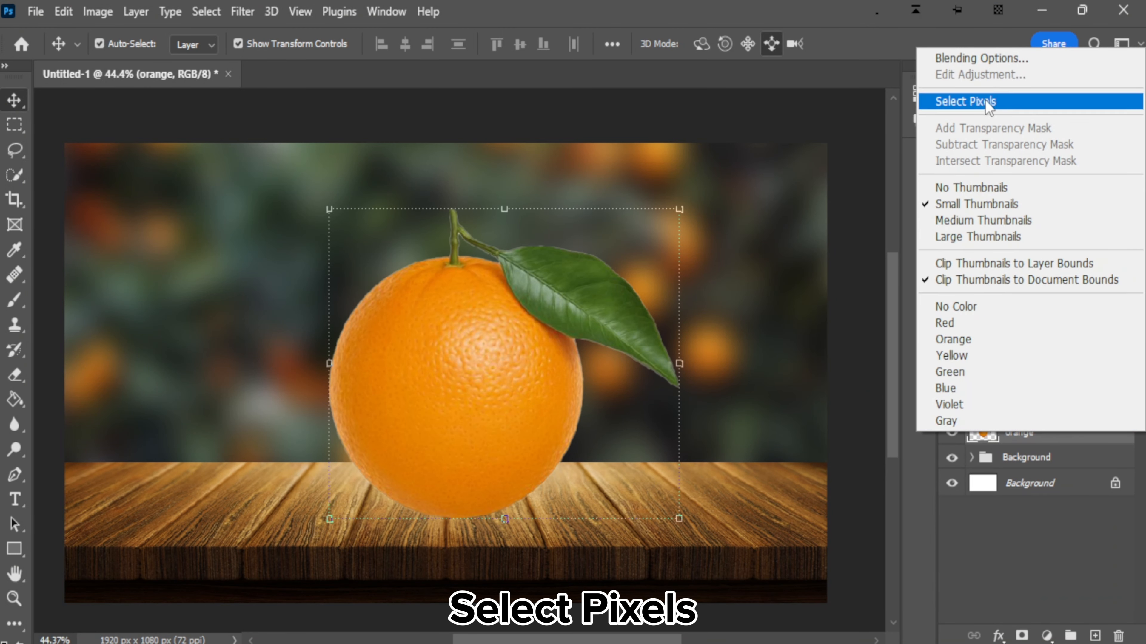
pyautogui.click(966, 101)
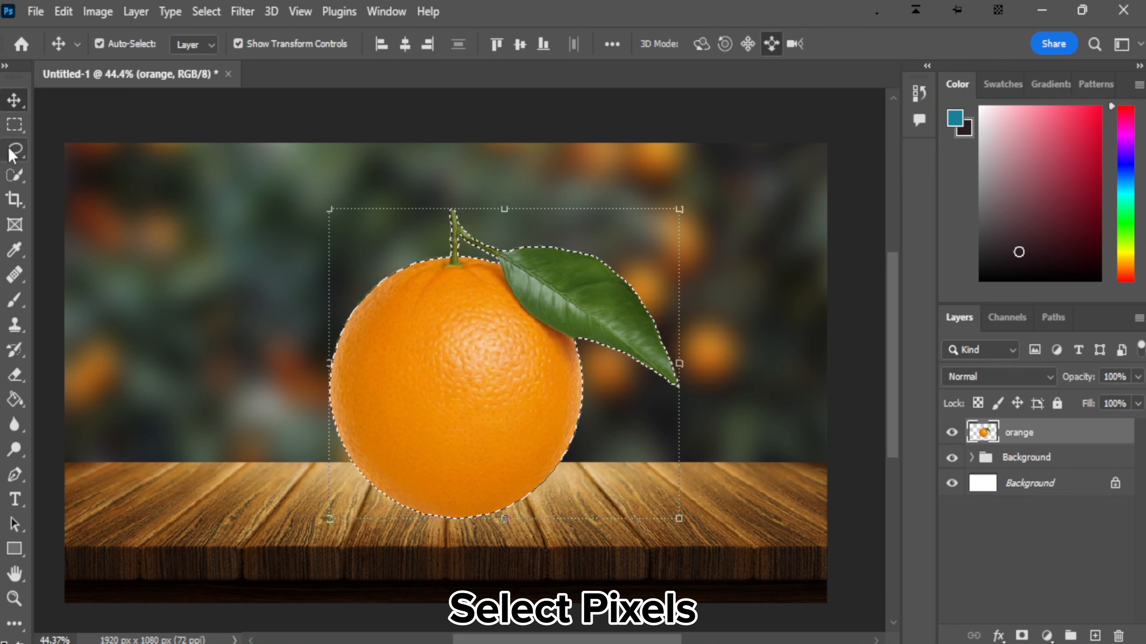
pyautogui.moveTo(14, 176)
pyautogui.mouseDown()
pyautogui.moveTo(77, 181)
pyautogui.moveTo(92, 194)
pyautogui.mouseUp()
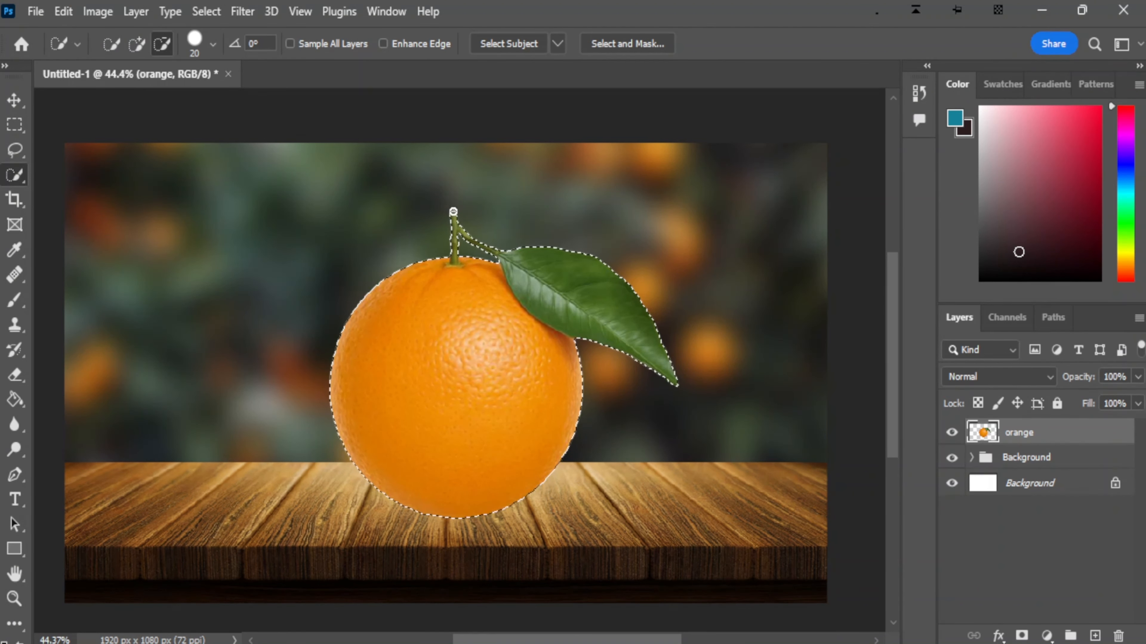
pyautogui.click(465, 239)
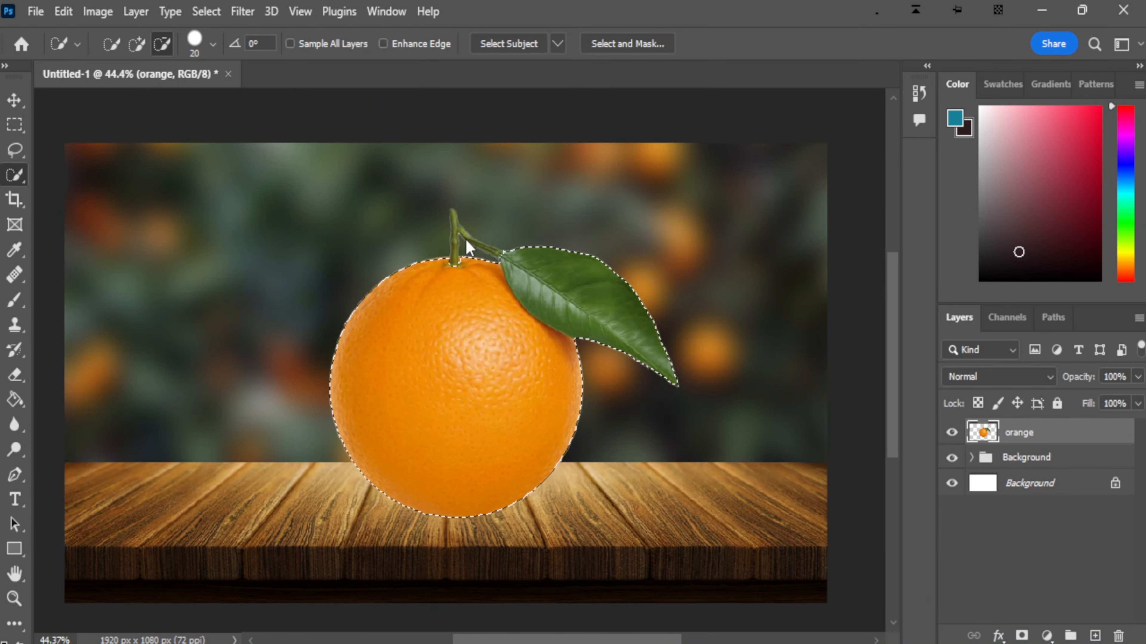
pyautogui.moveTo(462, 243); pyautogui.dragTo(532, 256)
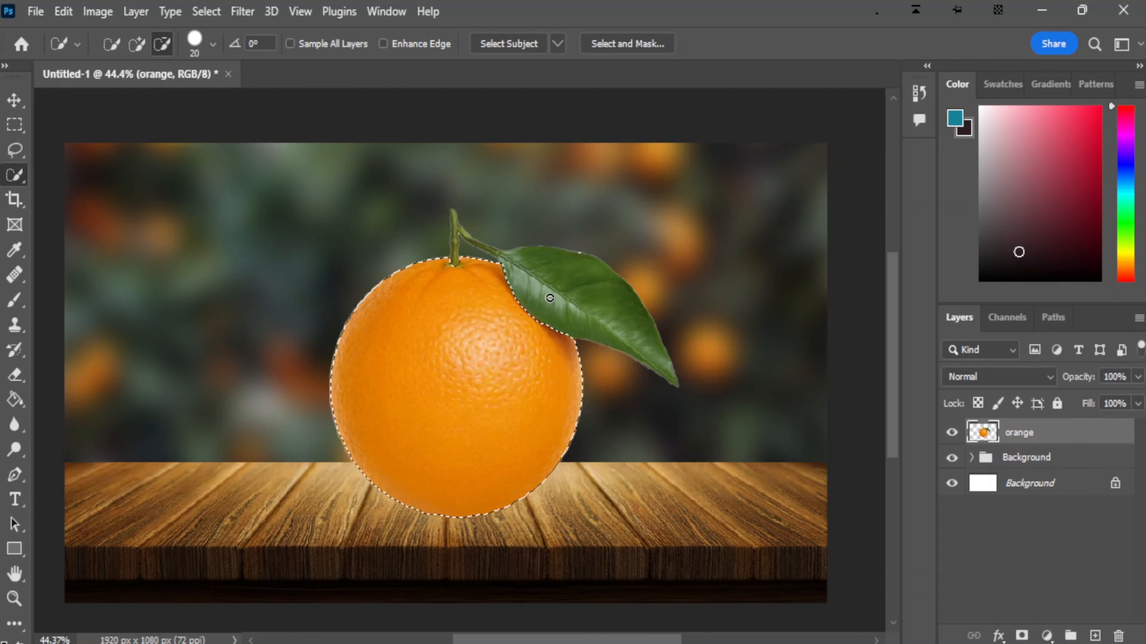
# Step: Subtract the orange's lower part with a rectangular marquee and copy the remaining upper part to a new layer
pyautogui.click(19, 132)
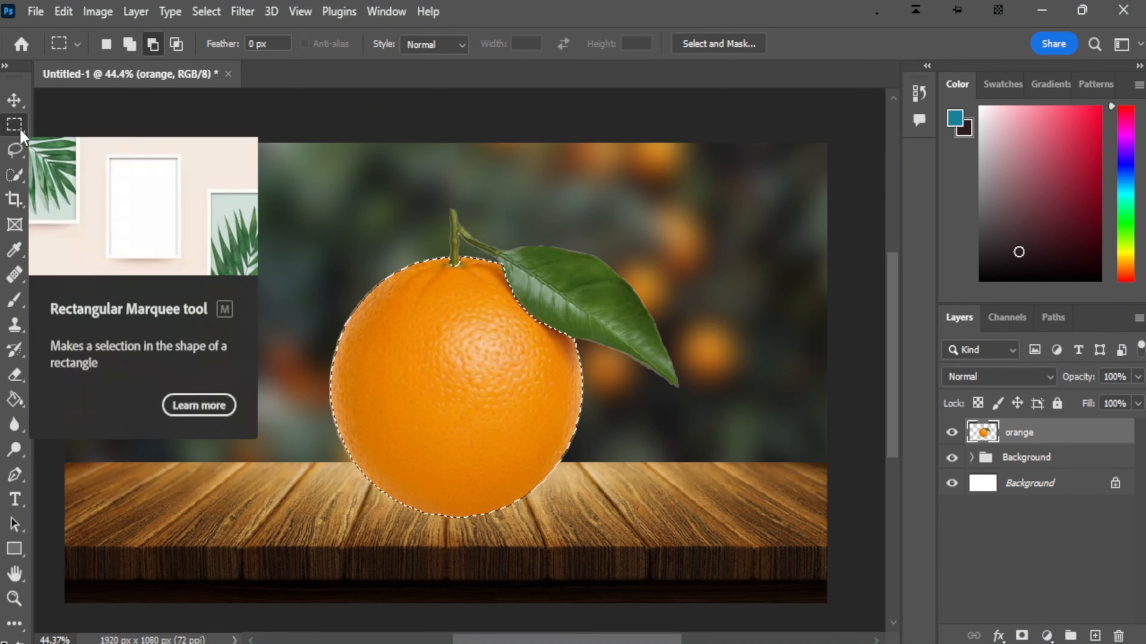
pyautogui.moveTo(312, 407); pyautogui.dragTo(636, 522)
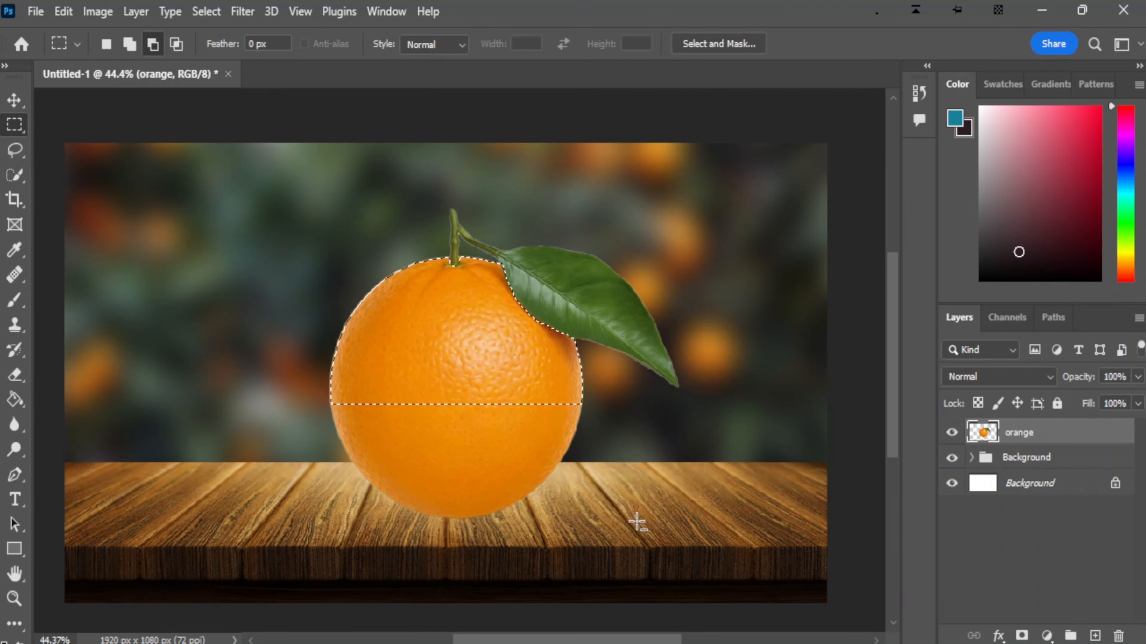
pyautogui.hotkey('ctrl', 'j')
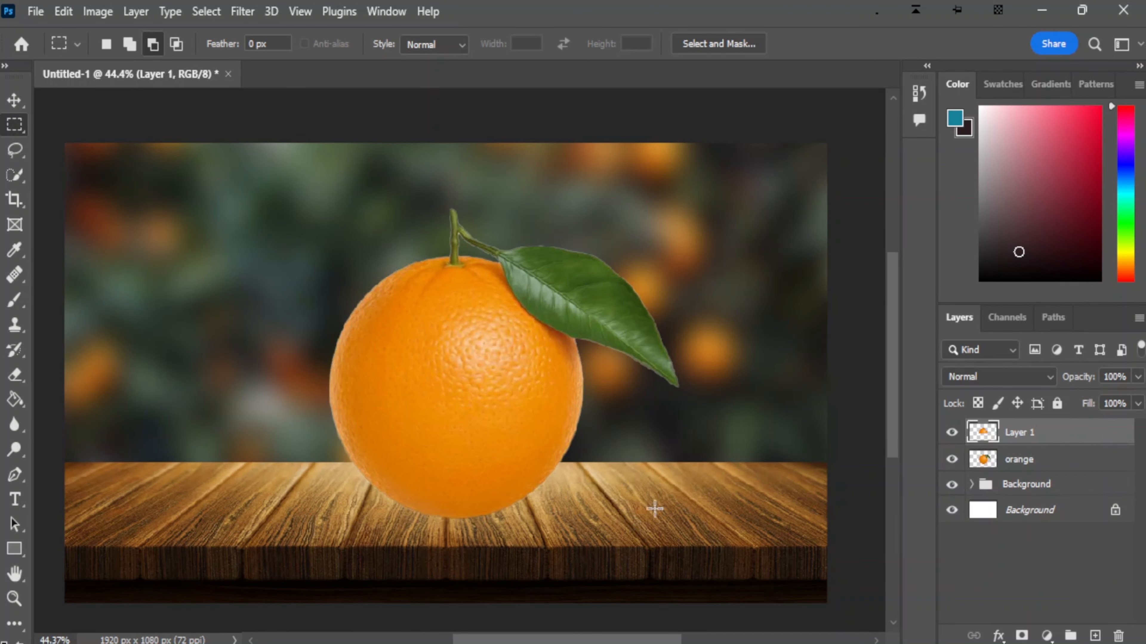
# Step: Hide the orange layer and set the blend mode of Layer 1 to Screen
pyautogui.click(951, 459)
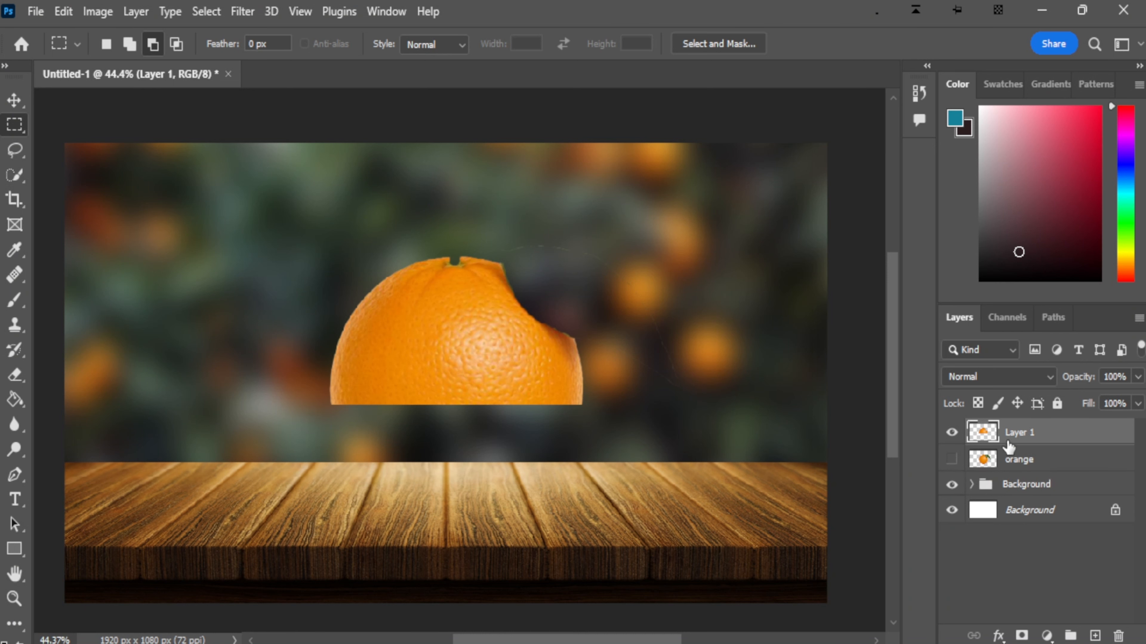
pyautogui.click(1007, 377)
pyautogui.click(987, 326)
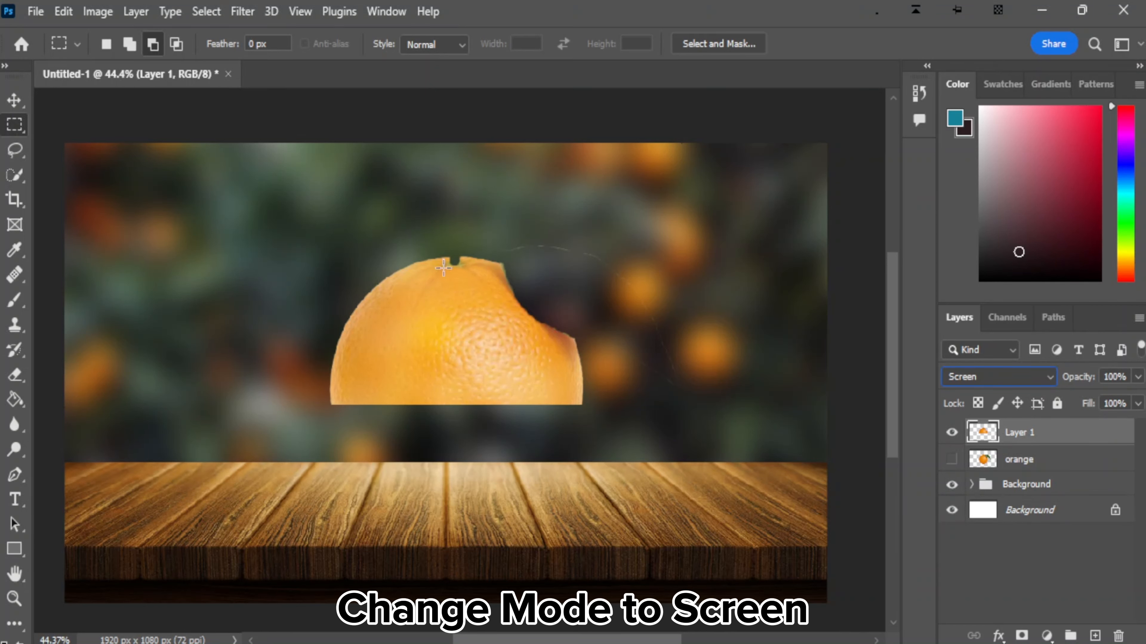
# Step: Desaturate Layer 1 to remove the colour from the orange's upper part
pyautogui.click(96, 12)
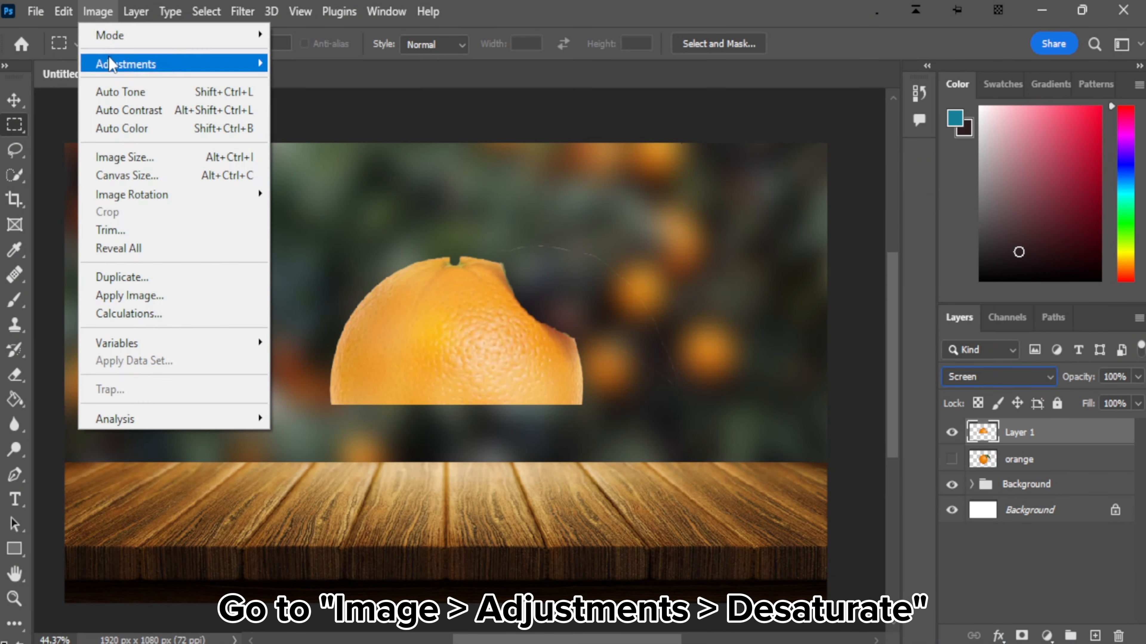
pyautogui.moveTo(138, 68)
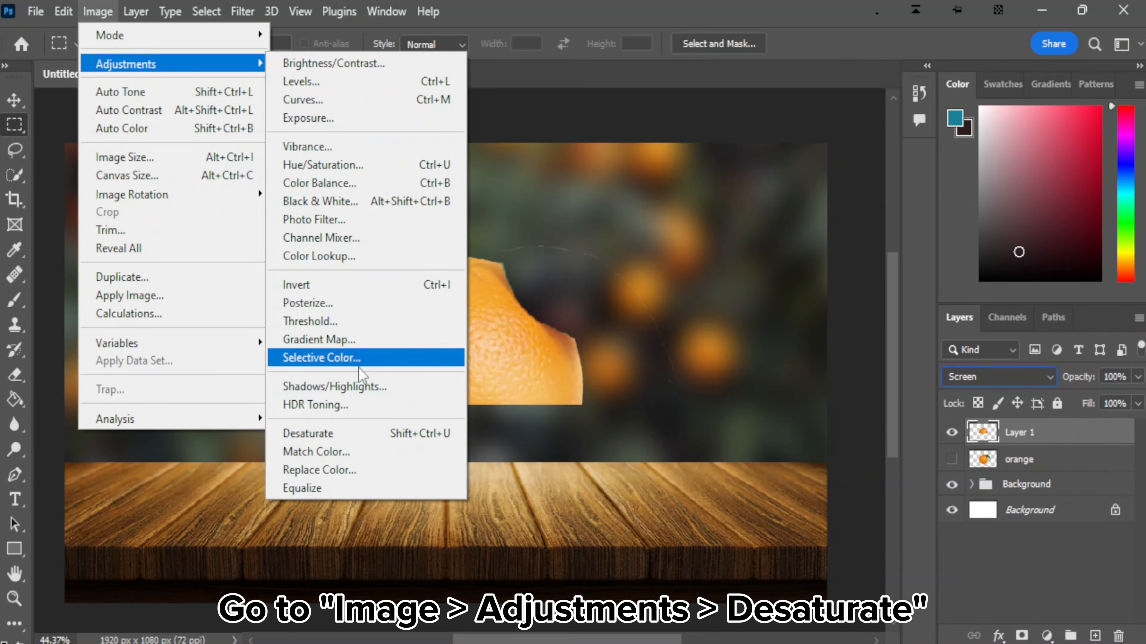
pyautogui.click(354, 434)
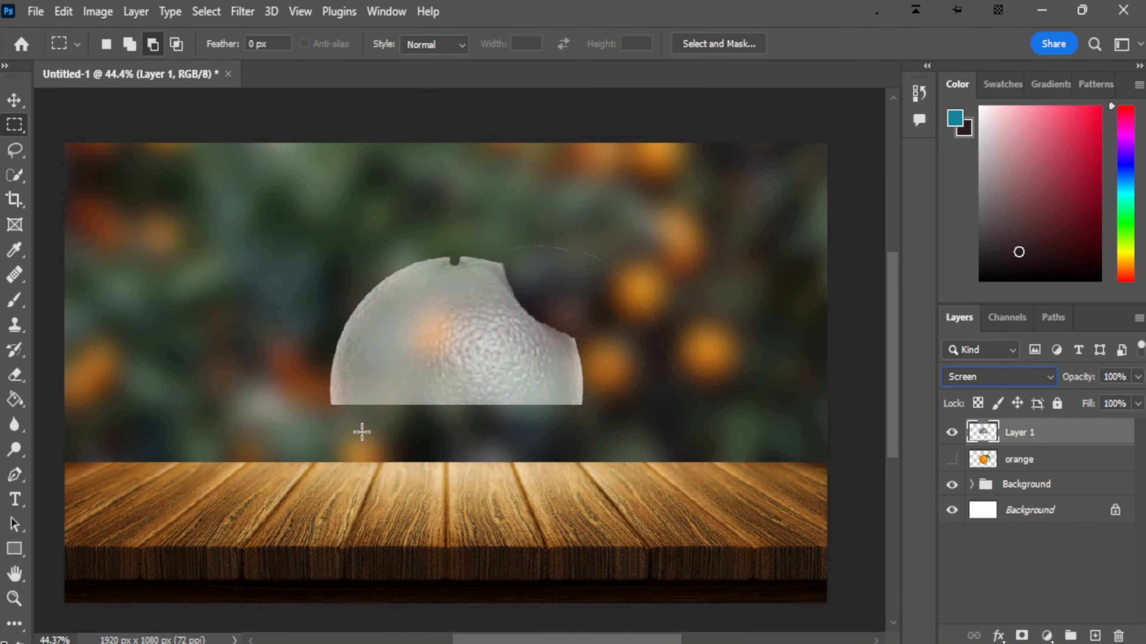
# Step: Apply a Levels adjustment to Layer 1 with input black at 38, midtones at 0.45 and white at 255
pyautogui.click(104, 12)
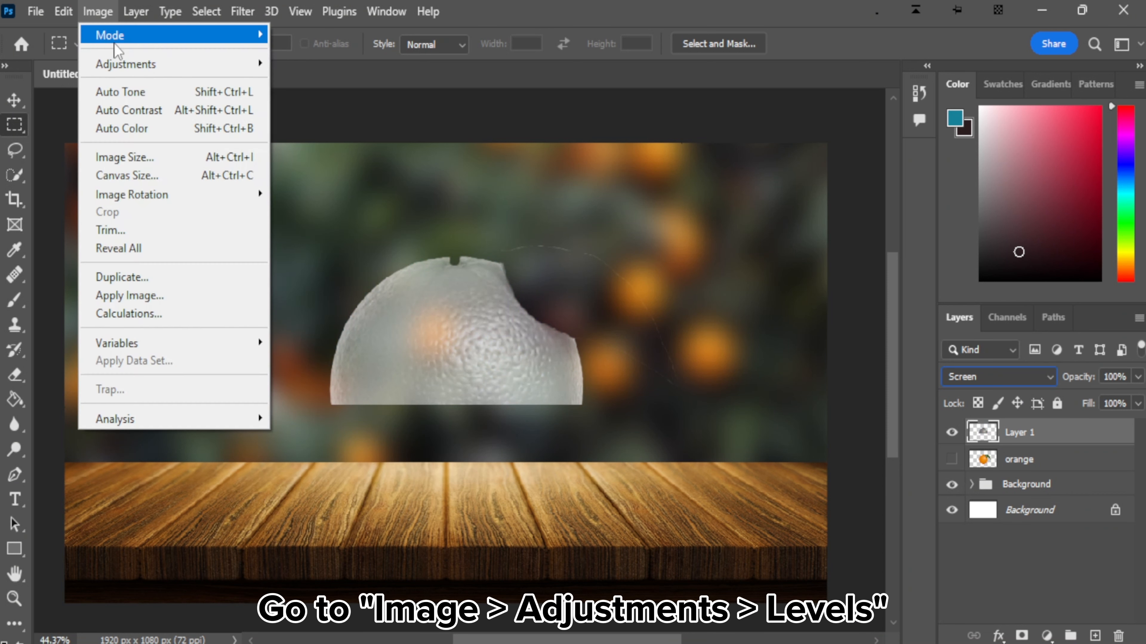
pyautogui.moveTo(122, 63)
pyautogui.click(302, 82)
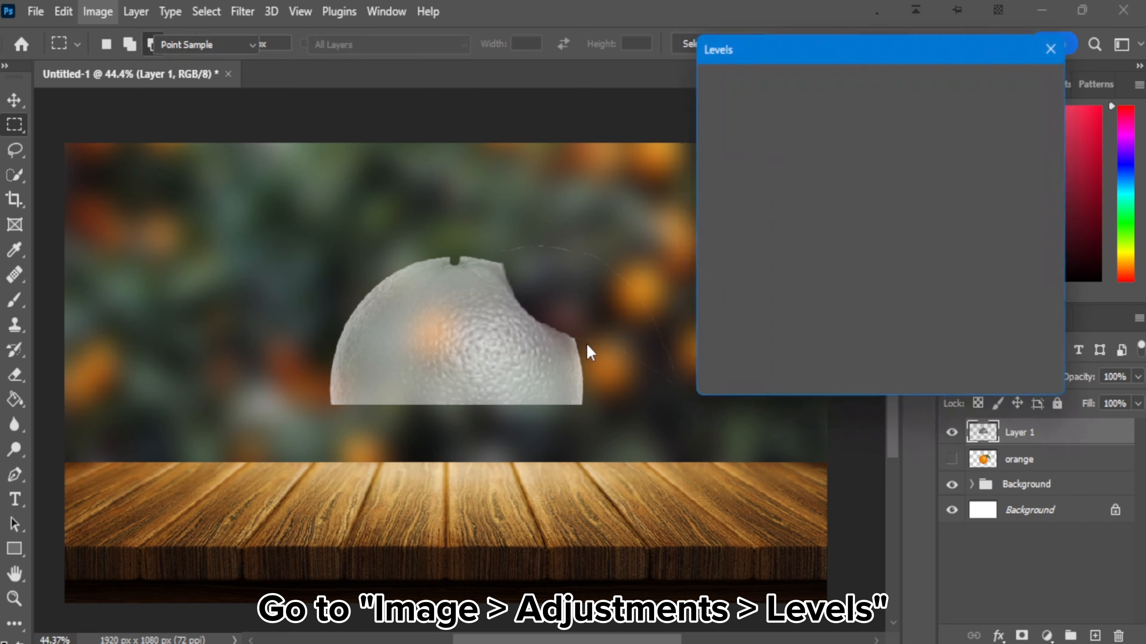
pyautogui.moveTo(790, 51); pyautogui.dragTo(822, 51)
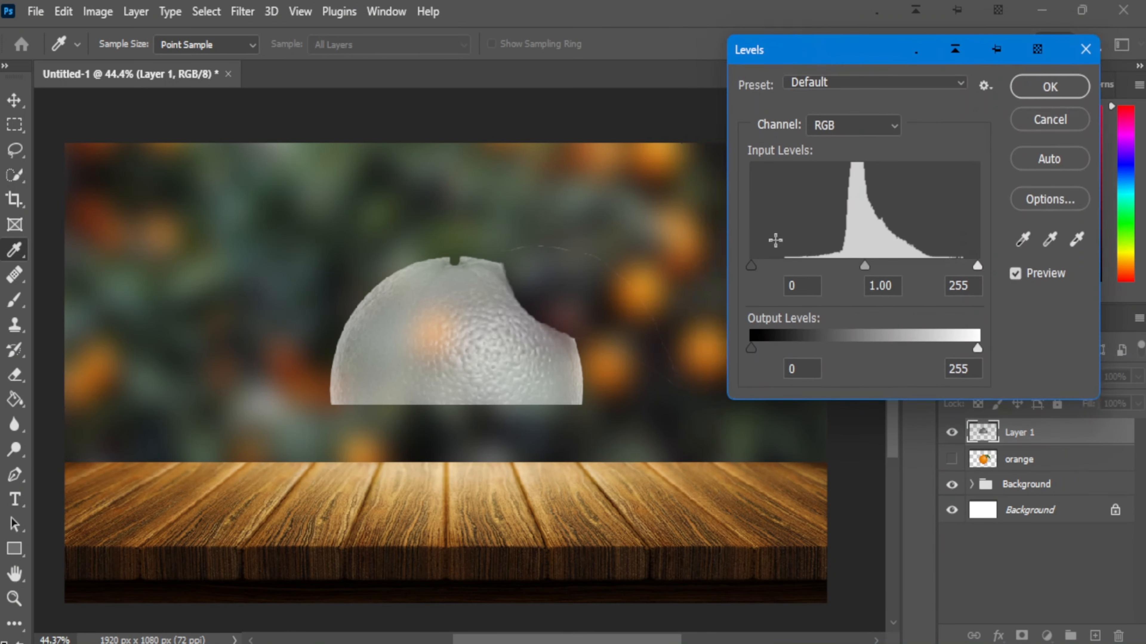
pyautogui.moveTo(753, 266); pyautogui.dragTo(786, 267)
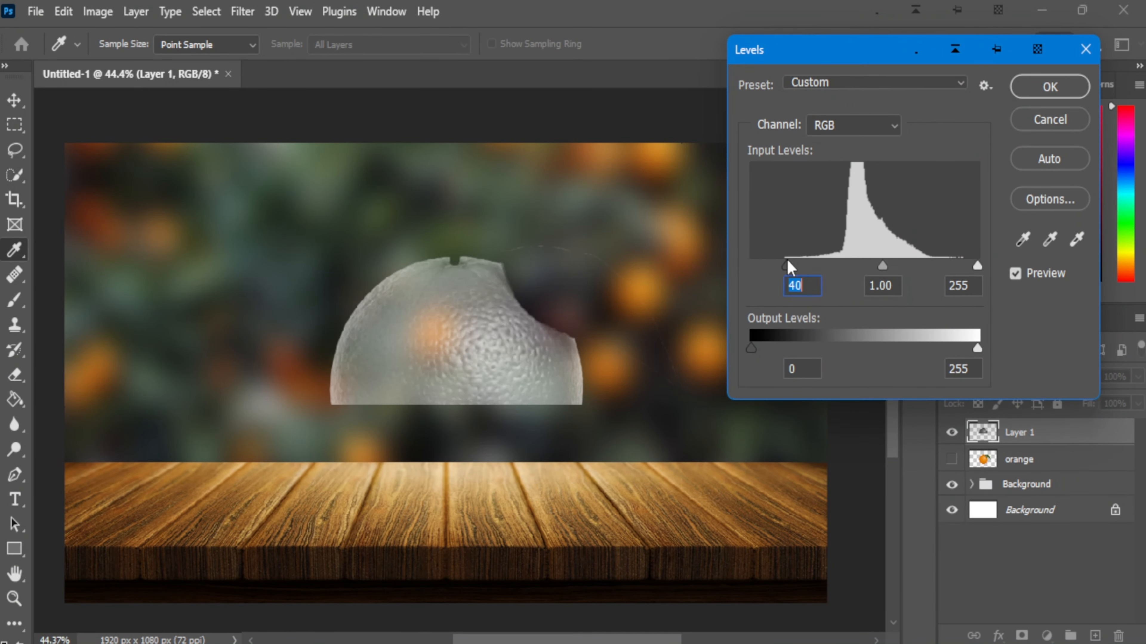
pyautogui.moveTo(882, 266); pyautogui.dragTo(922, 271)
pyautogui.moveTo(785, 265)
pyautogui.mouseDown()
pyautogui.moveTo(820, 262)
pyautogui.moveTo(785, 265)
pyautogui.mouseUp()
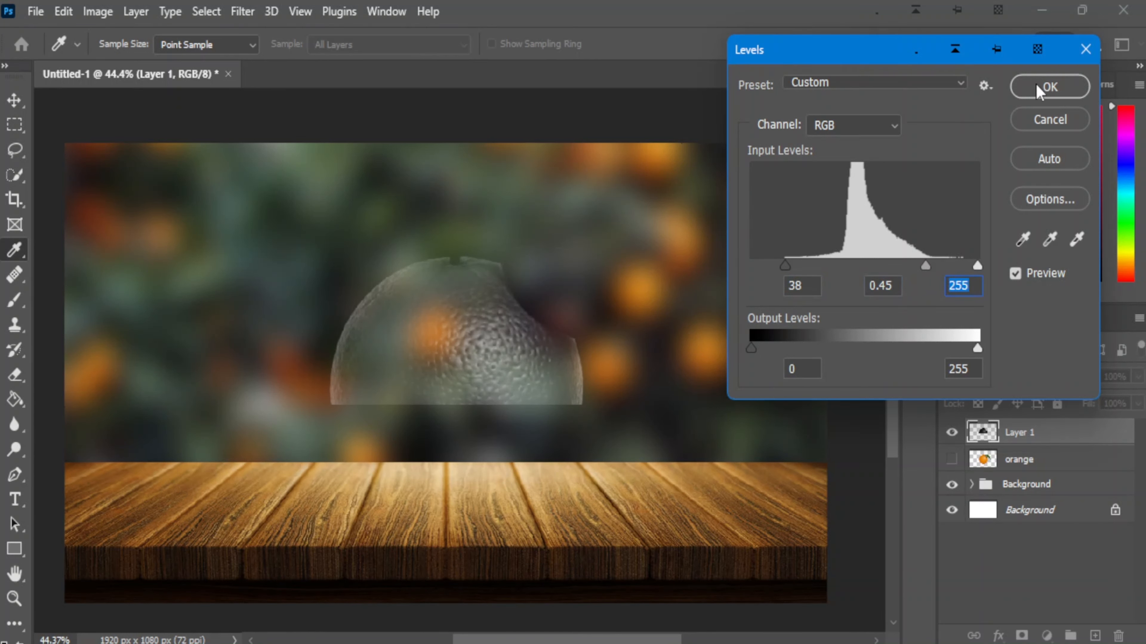
pyautogui.click(1045, 87)
pyautogui.press('m')
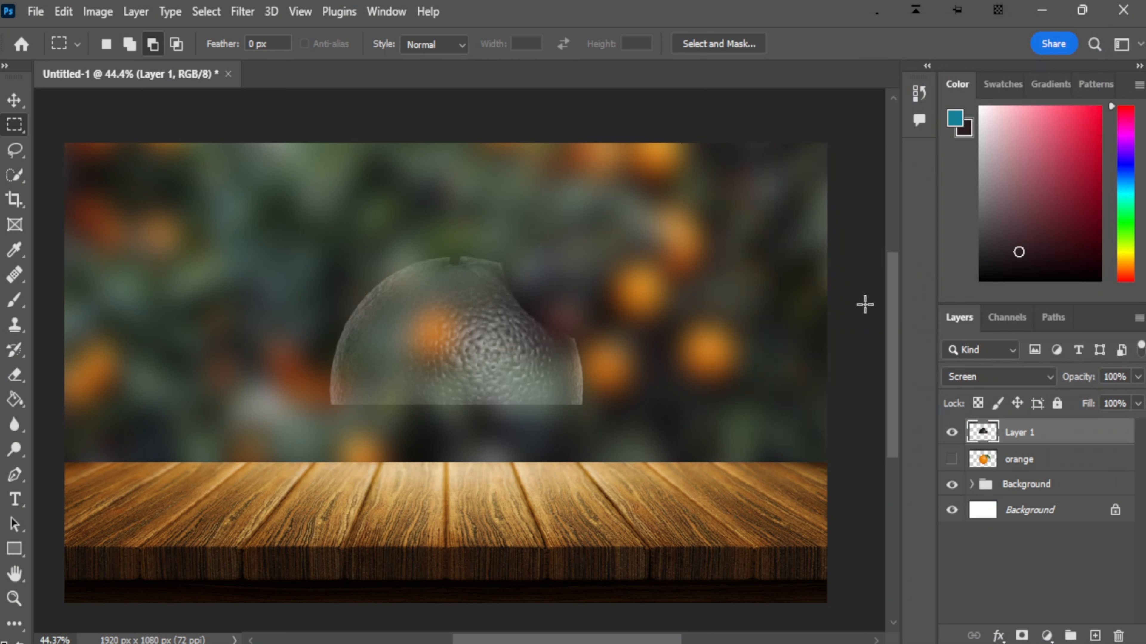
# Step: Show the orange layer and select the pixels of Layer 1
pyautogui.click(955, 469)
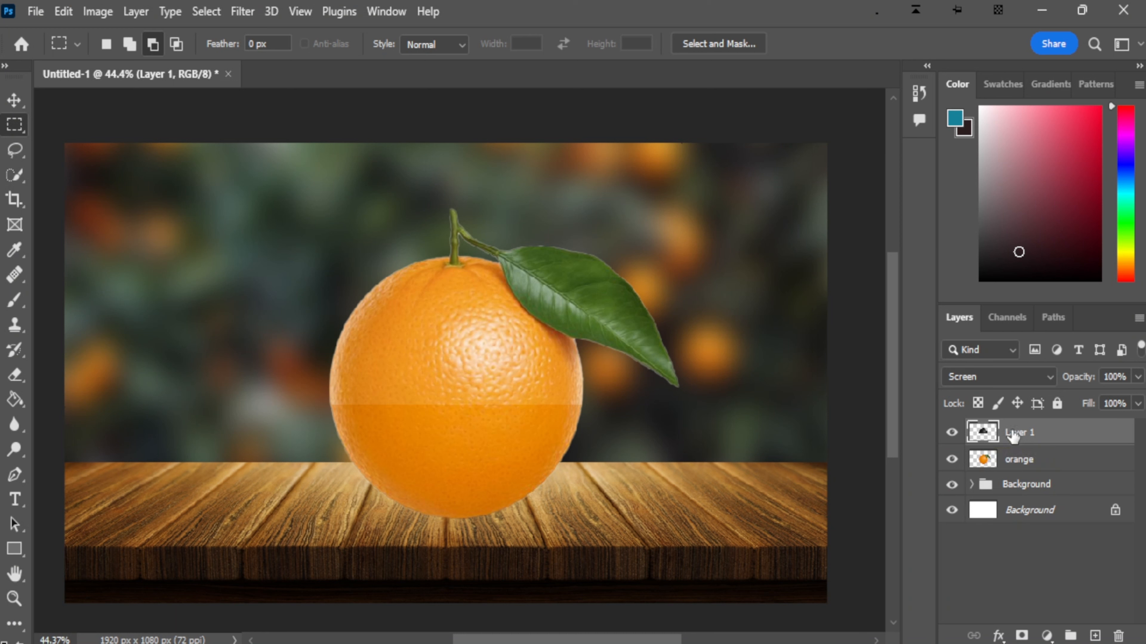
pyautogui.rightClick(995, 433)
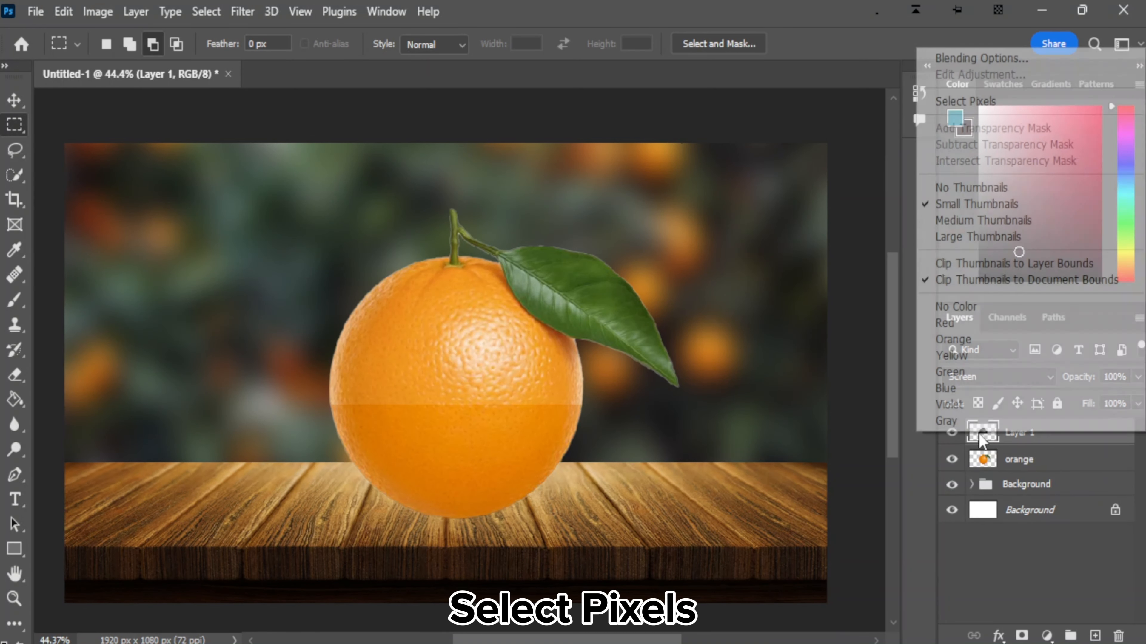
pyautogui.click(968, 101)
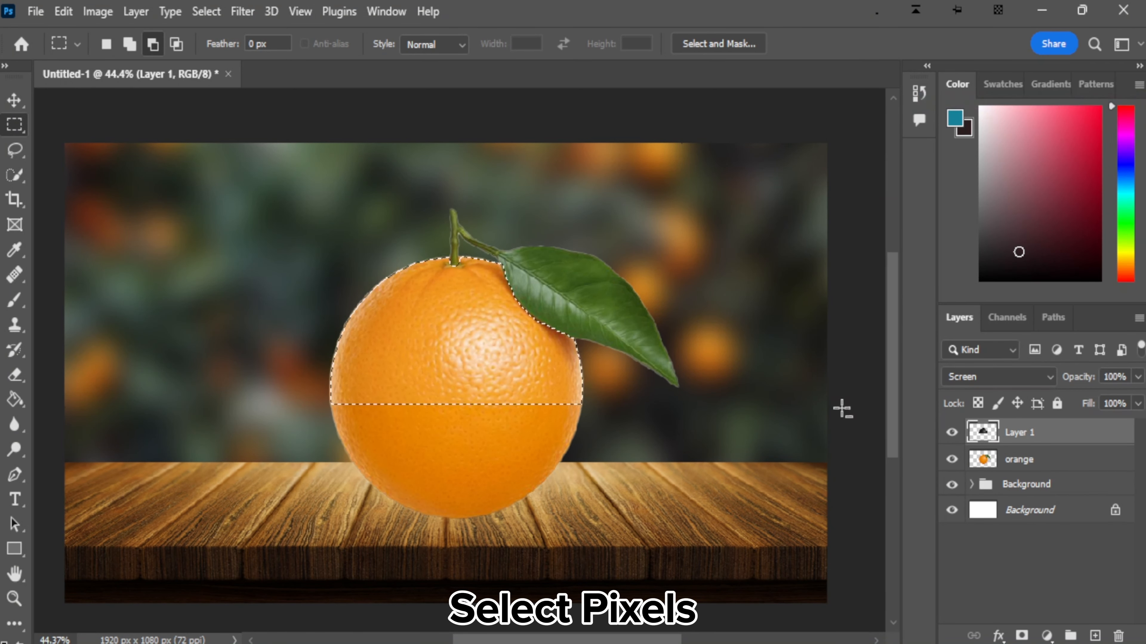
# Step: Add a layer mask to the orange layer from the selection and invert the mask
pyautogui.click(1014, 460)
pyautogui.click(1022, 636)
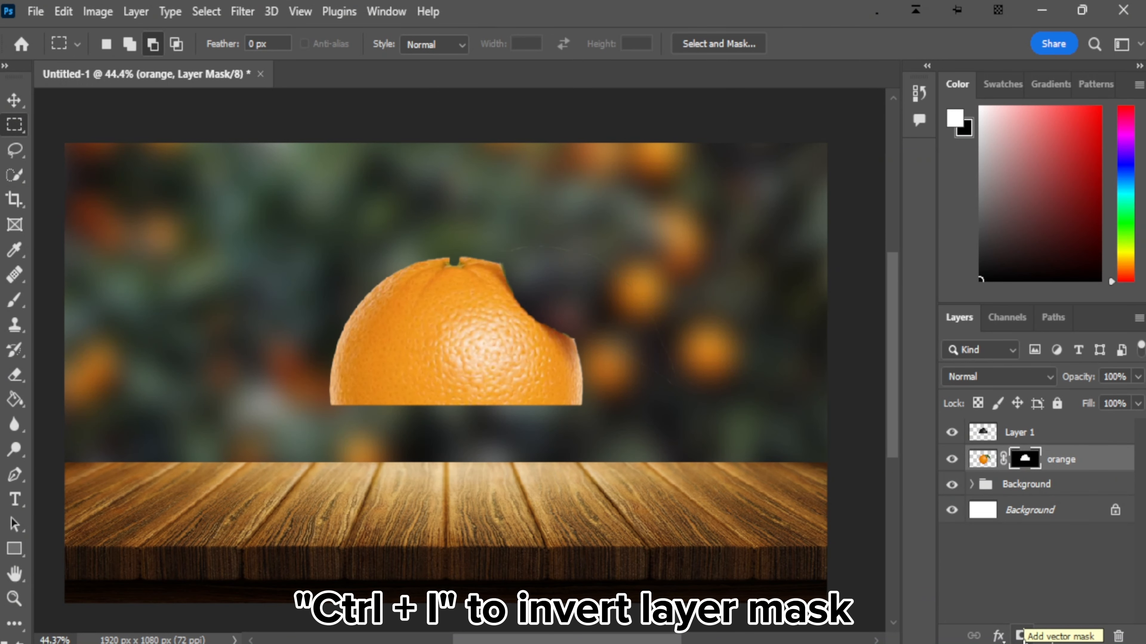
pyautogui.hotkey('ctrl', 'i')
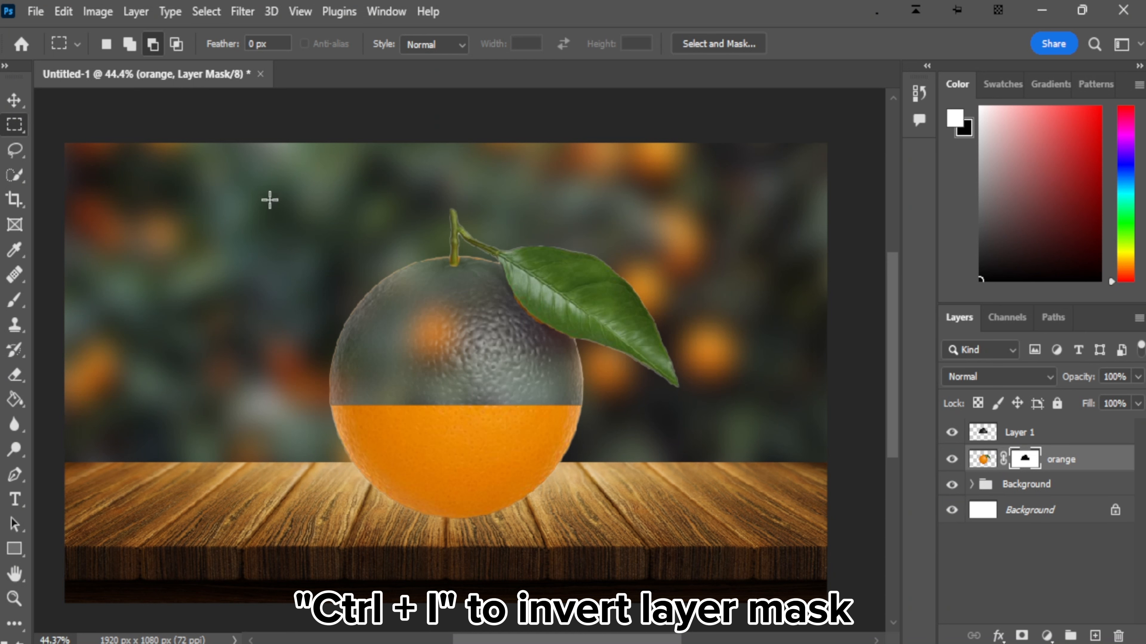
# Step: Place the slice image embedded and flatten it to about 29% height over the cut edge of the orange's lower half
pyautogui.click(35, 11)
pyautogui.click(270, 410)
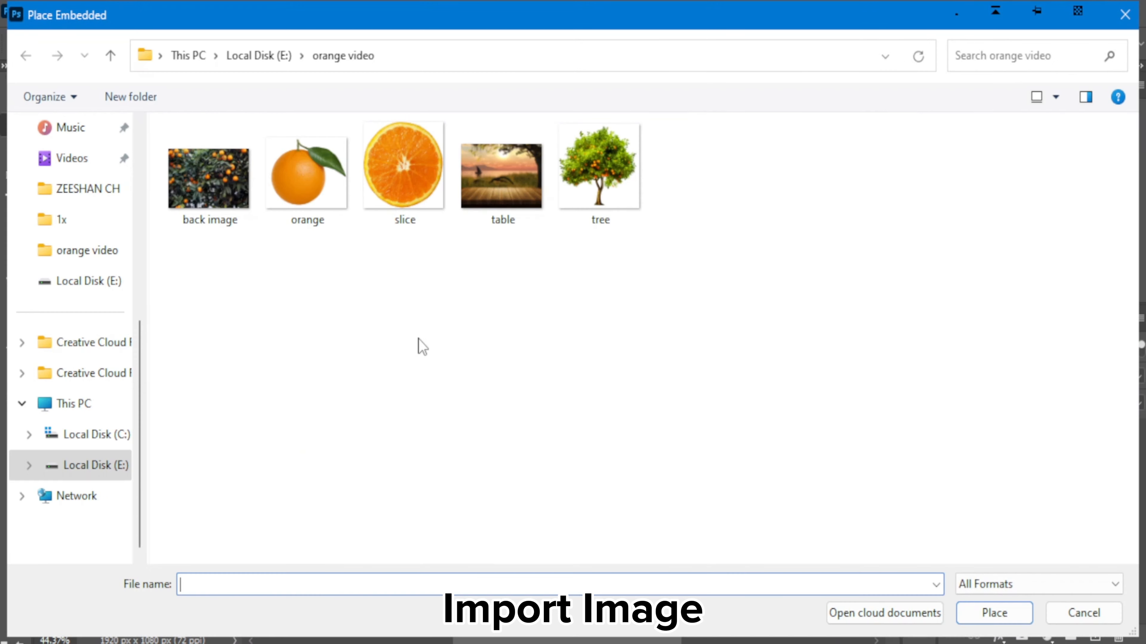
pyautogui.doubleClick(401, 174)
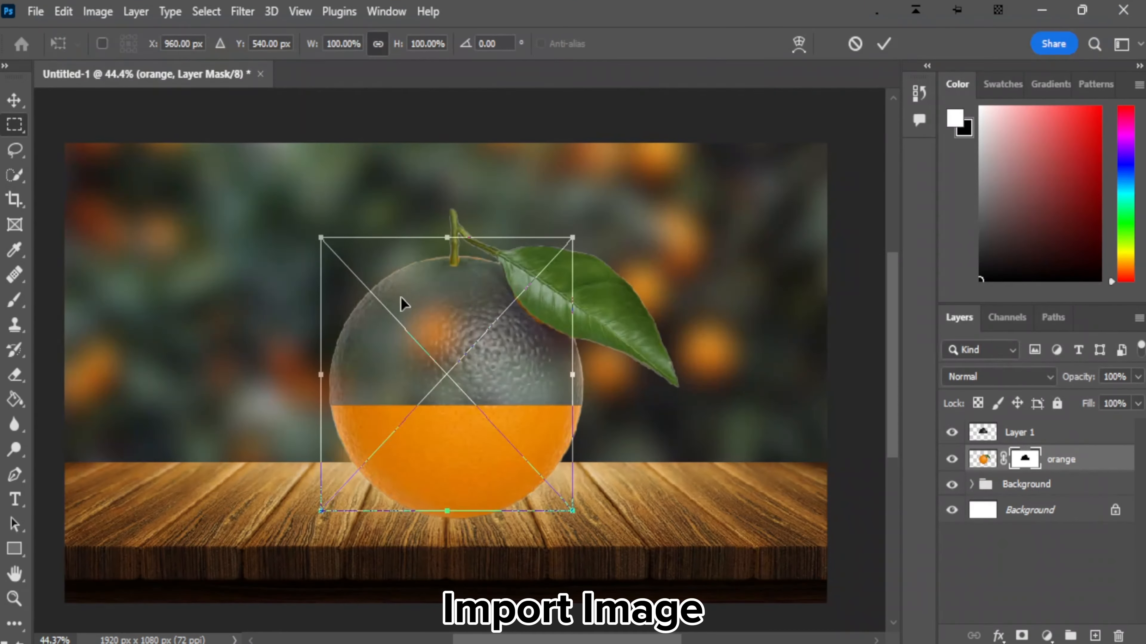
pyautogui.moveTo(446, 236); pyautogui.dragTo(453, 374)
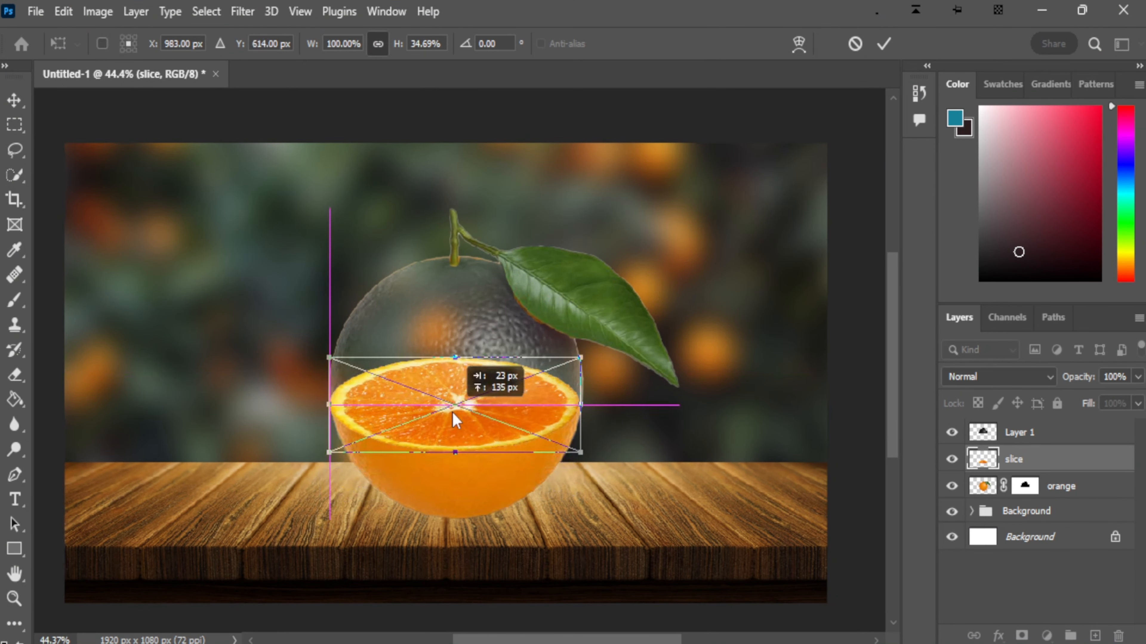
pyautogui.moveTo(326, 415); pyautogui.dragTo(327, 416)
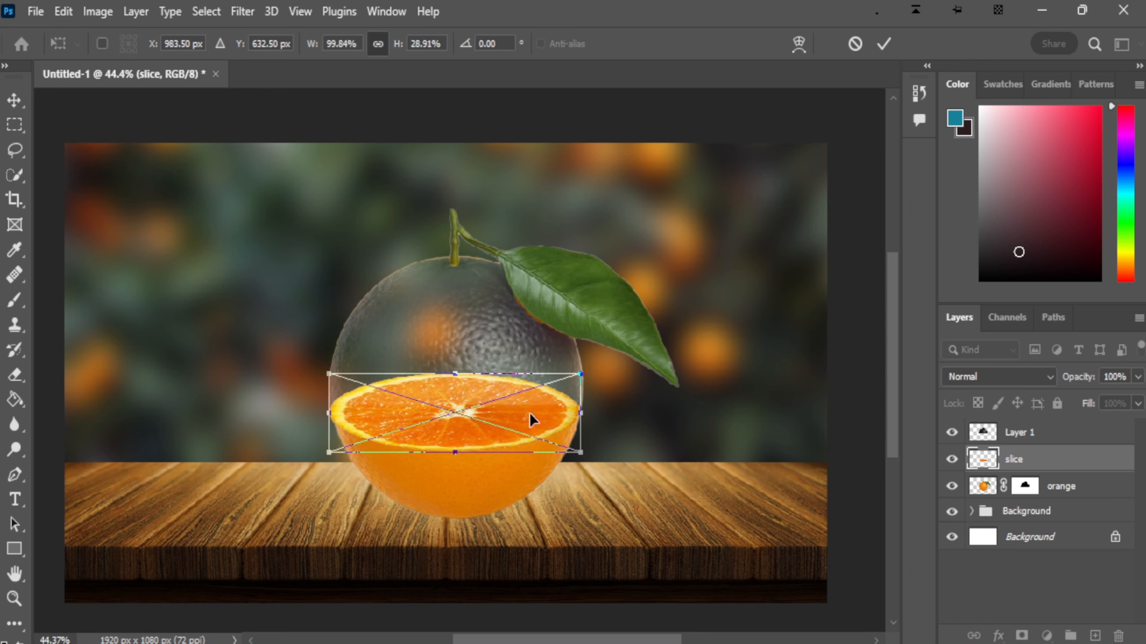
pyautogui.moveTo(581, 413); pyautogui.dragTo(584, 414)
pyautogui.click(883, 44)
# Step: Fine-tune the slice's fit so its rim meets the side edges of the orange, keeping the slice layer selected
pyautogui.press('v')
pyautogui.scroll(5, 455, 472)
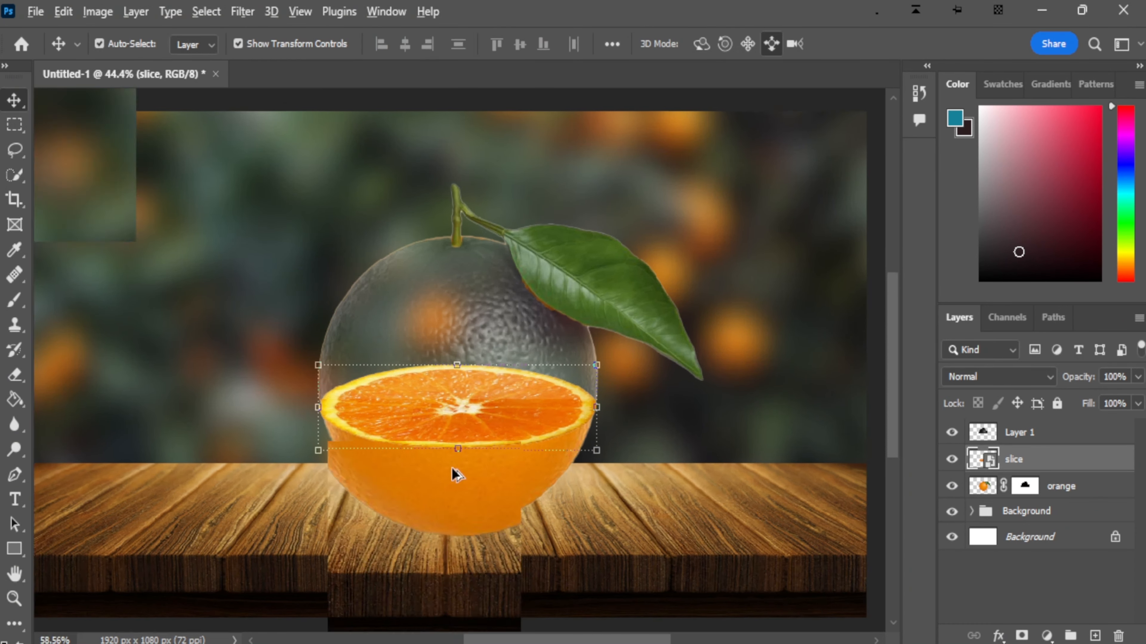
pyautogui.click(627, 515)
pyautogui.click(550, 399)
pyautogui.click(217, 364)
pyautogui.moveTo(217, 365); pyautogui.dragTo(161, 338)
pyautogui.click(884, 44)
pyautogui.click(753, 289)
pyautogui.scroll(2, 489, 399)
pyautogui.click(489, 399)
pyautogui.press('Return')
pyautogui.click(110, 371)
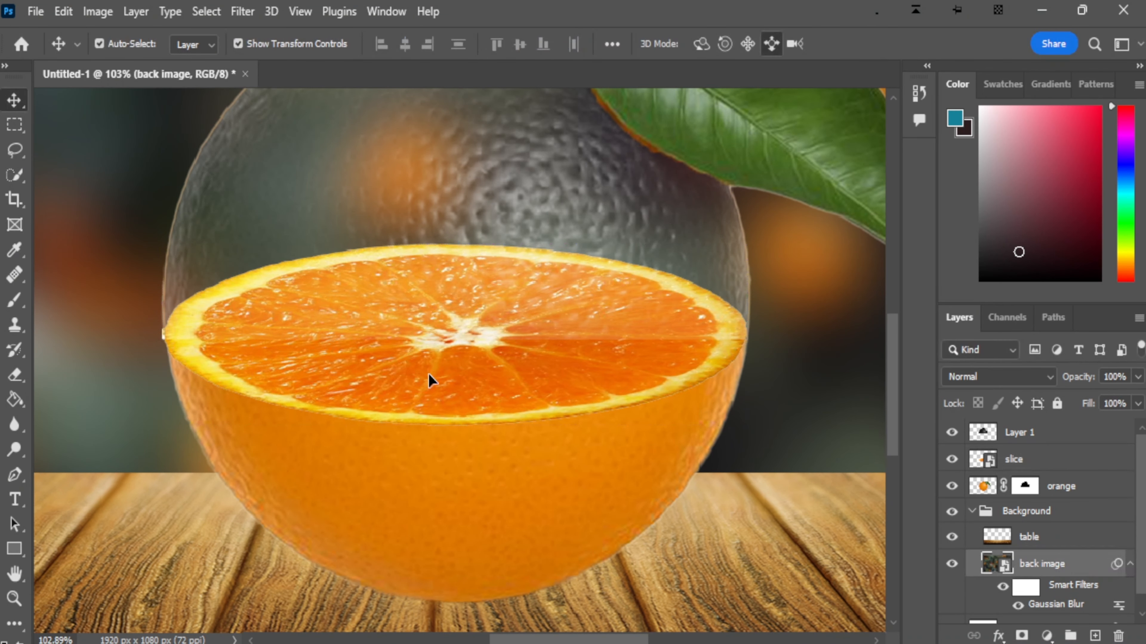
pyautogui.click(430, 378)
pyautogui.click(170, 503)
pyautogui.click(380, 400)
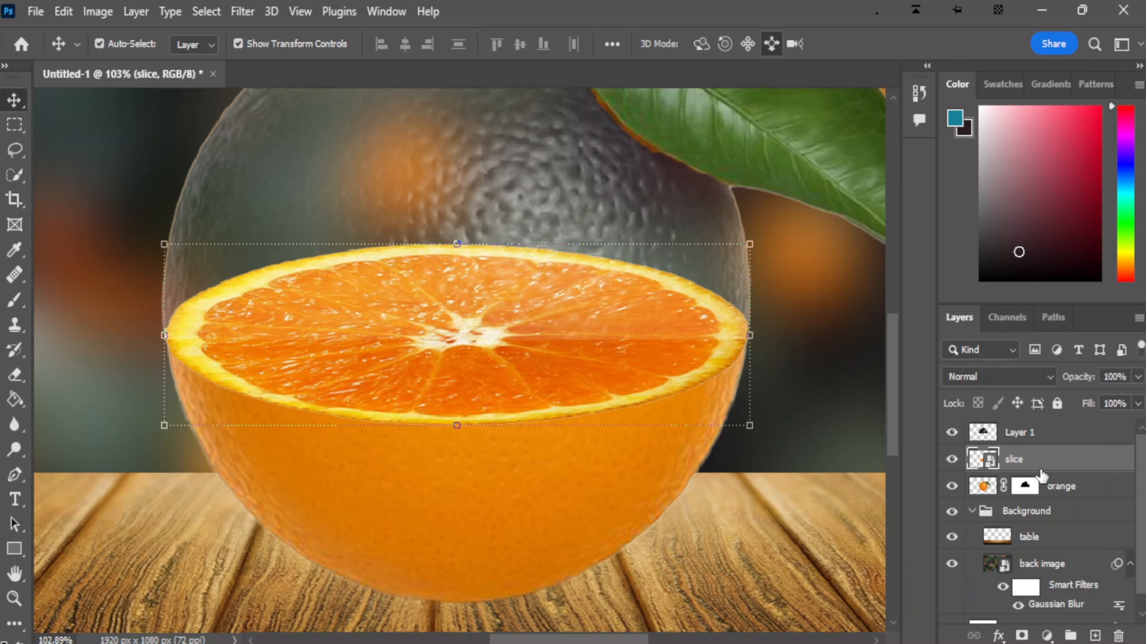
# Step: Warp Layer 1 so its lower edge bends down along the front rim of the slice
pyautogui.click(1019, 434)
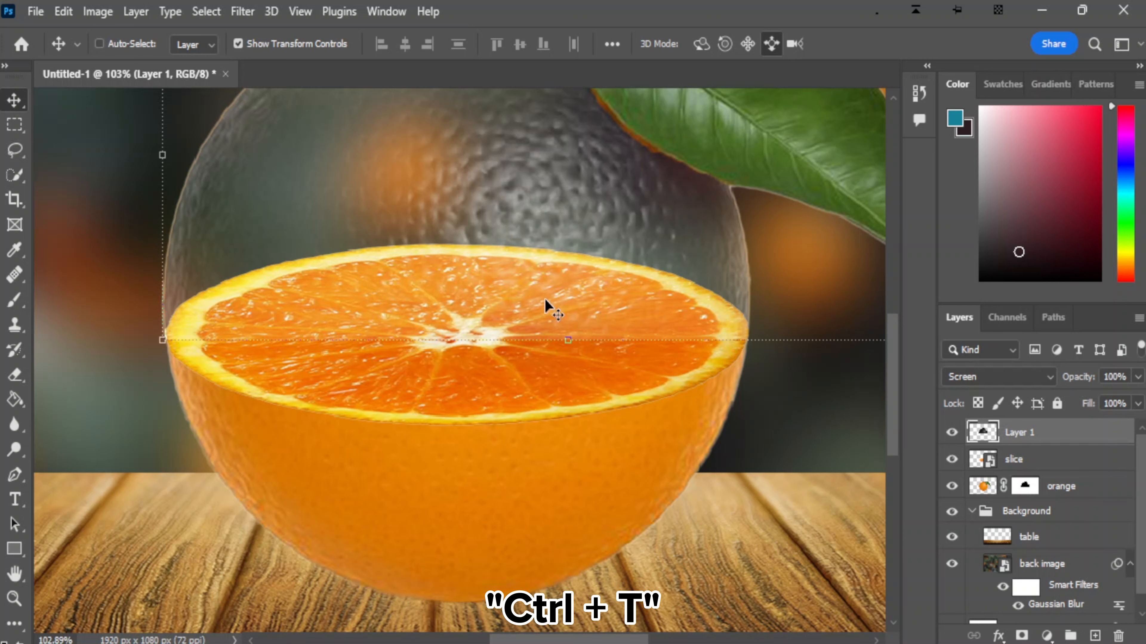
pyautogui.hotkey('ctrl', 't')
pyautogui.rightClick(545, 291)
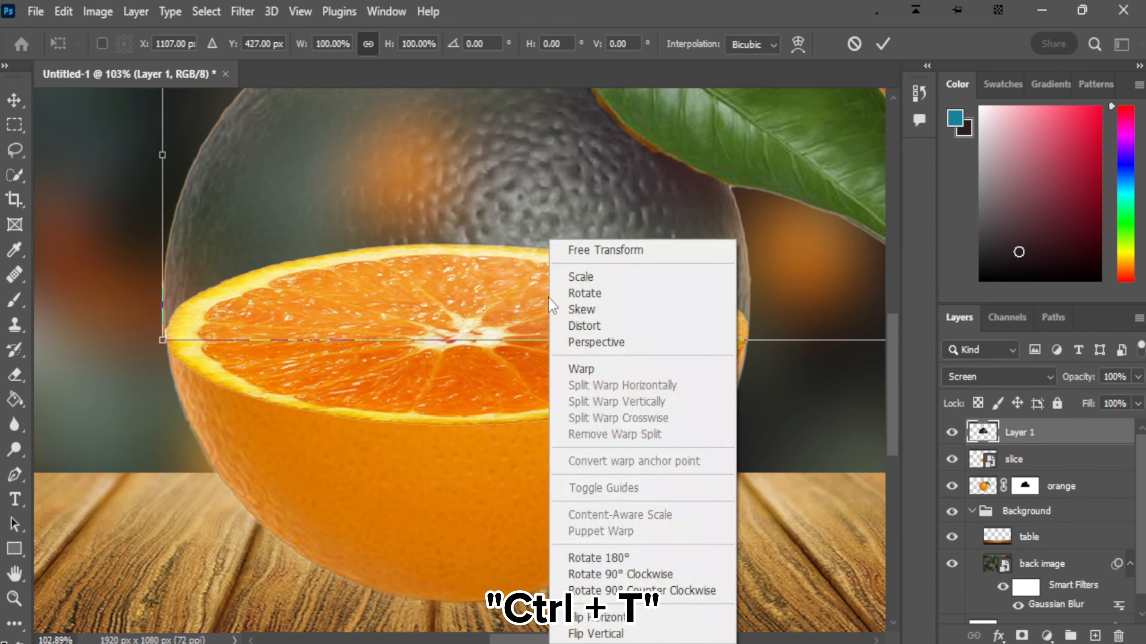
pyautogui.click(601, 366)
pyautogui.moveTo(431, 342); pyautogui.dragTo(419, 531)
pyautogui.moveTo(703, 339); pyautogui.dragTo(699, 361)
pyautogui.press('Return')
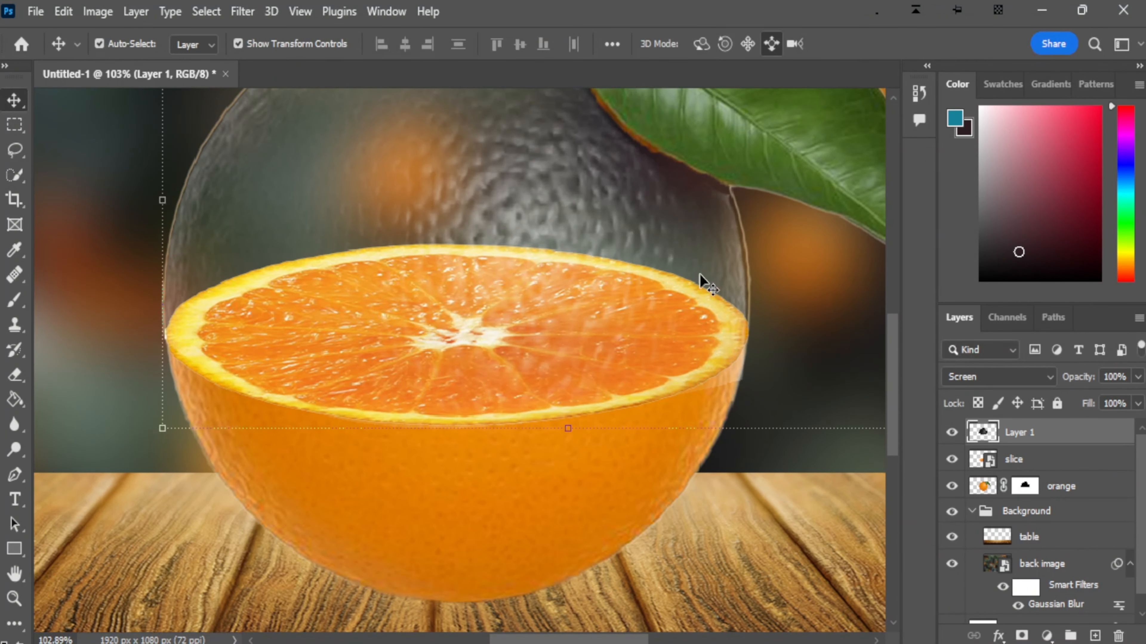
# Step: Erase the part of Layer 1 that spills below the slice's right rim with a 40 px eraser
pyautogui.click(704, 484)
pyautogui.press('e')
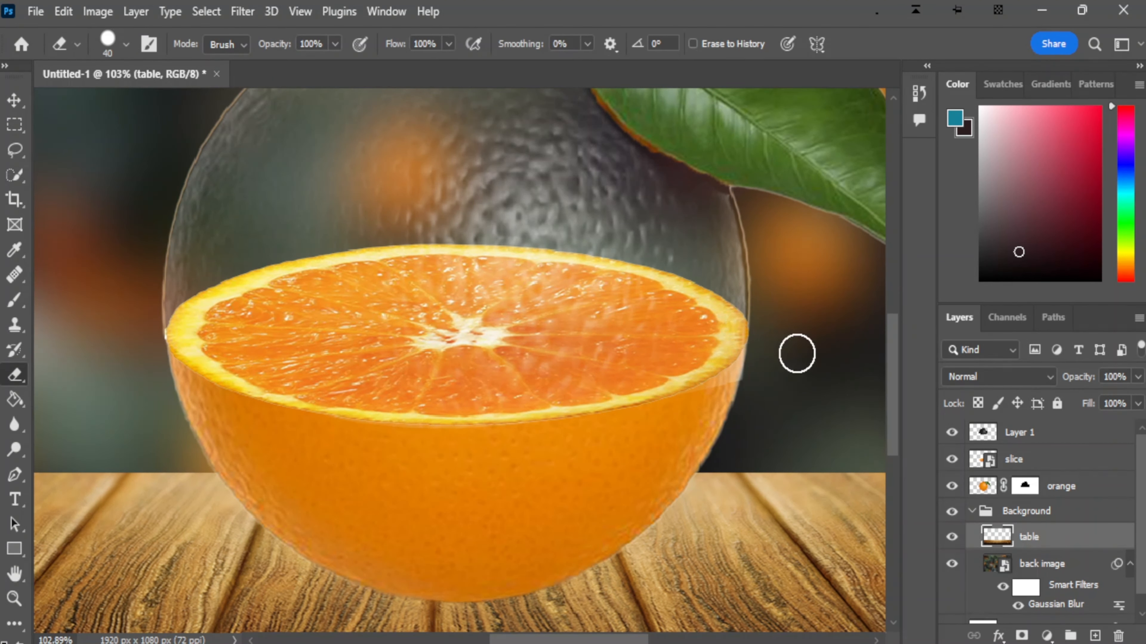
pyautogui.scroll(5, 795, 373)
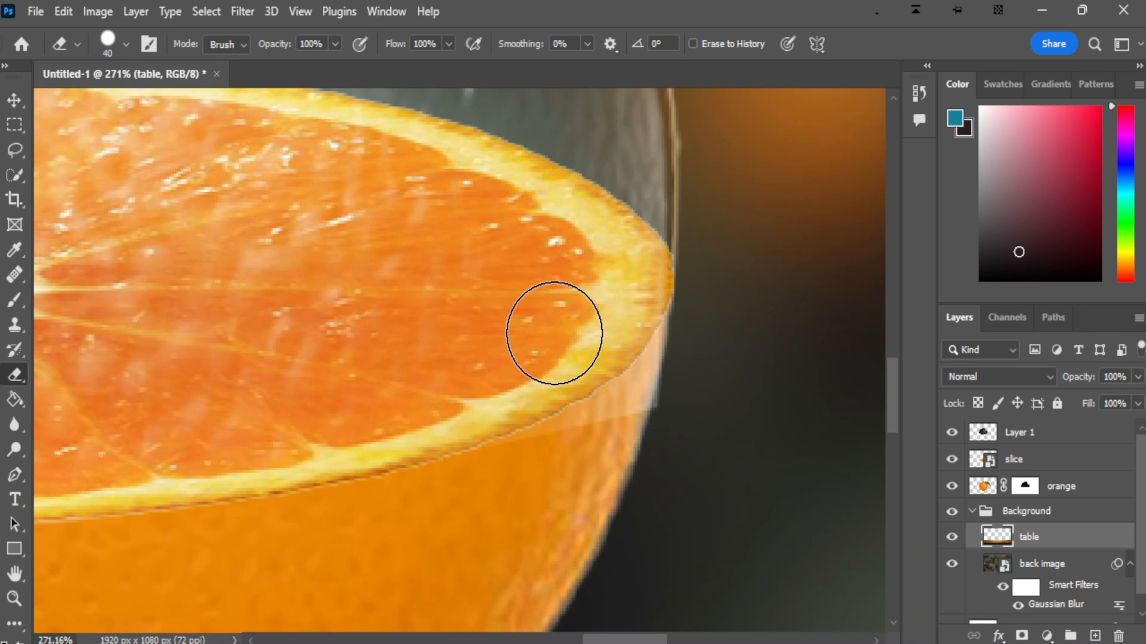
pyautogui.click(996, 433)
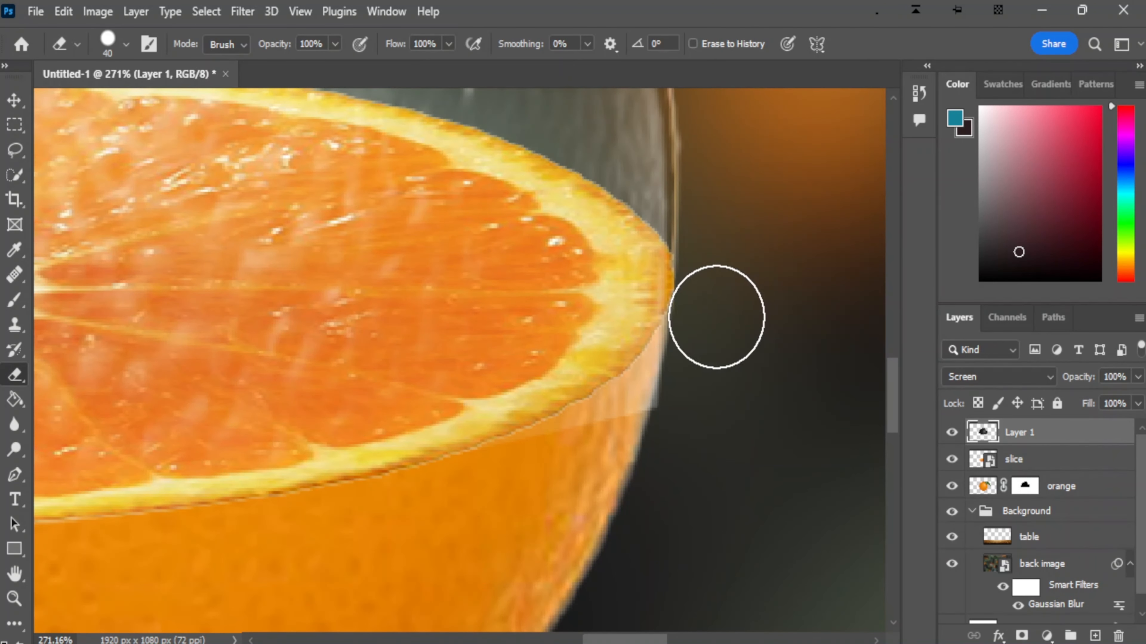
pyautogui.moveTo(626, 431)
pyautogui.mouseDown()
pyautogui.moveTo(572, 466)
pyautogui.moveTo(614, 468)
pyautogui.mouseUp()
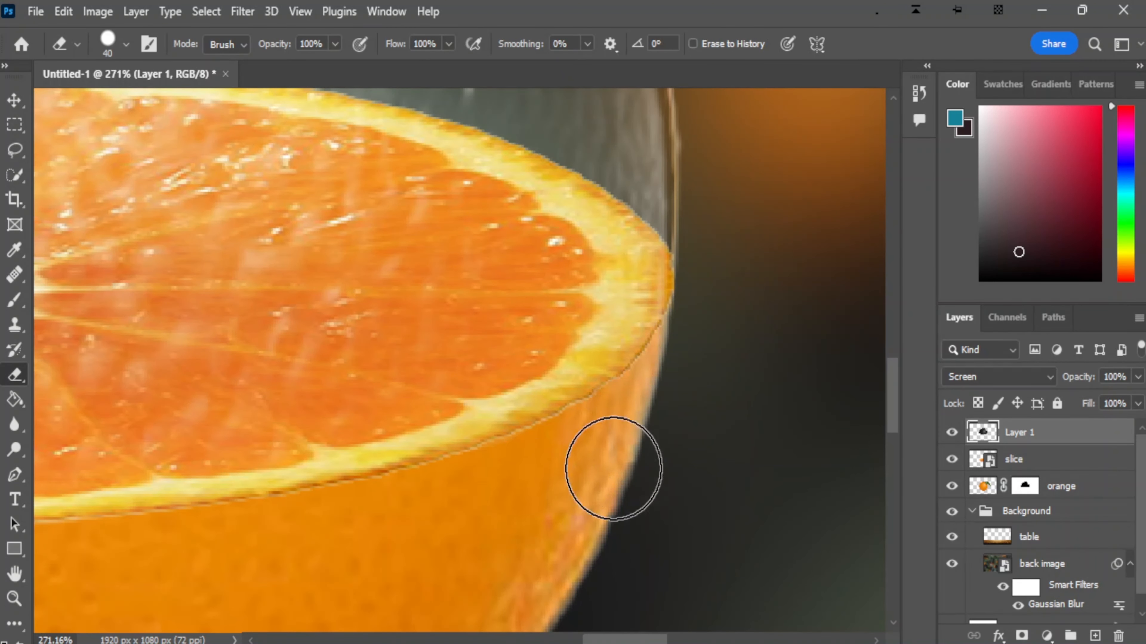
pyautogui.scroll(-5, 692, 407)
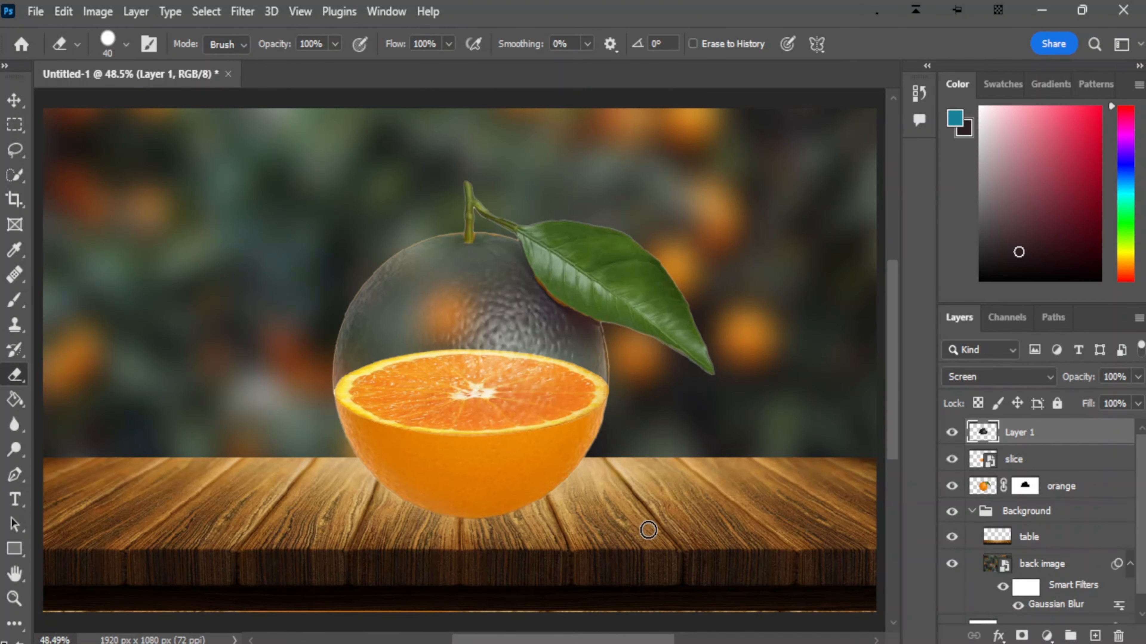
pyautogui.scroll(1, 576, 520)
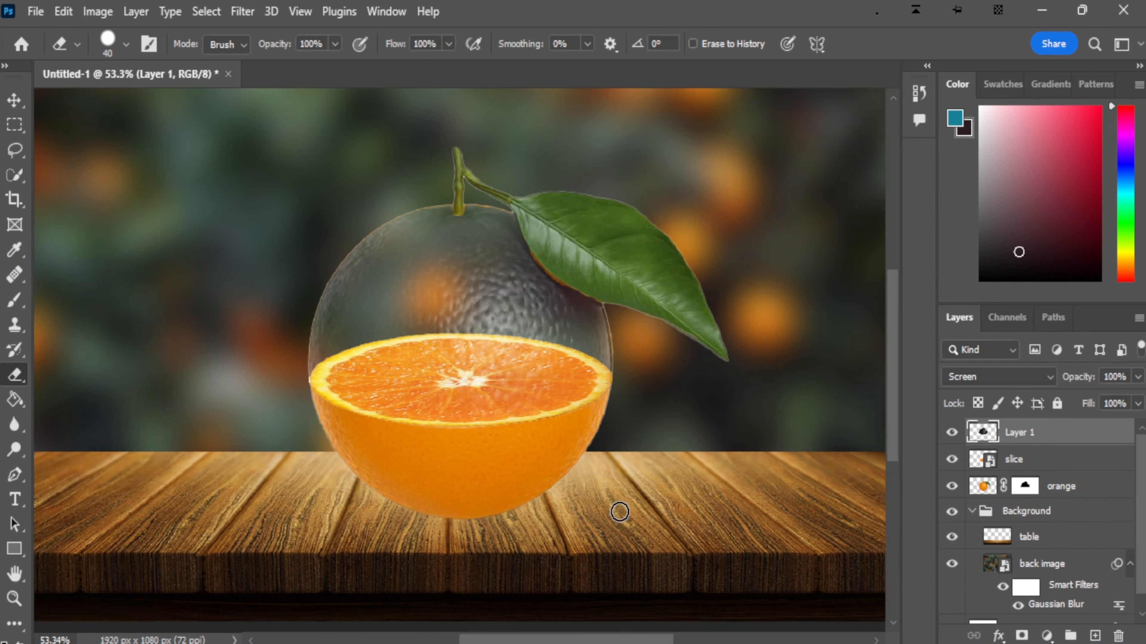
# Step: Place the tree image embedded in the composition
pyautogui.press('v')
pyautogui.click(604, 501)
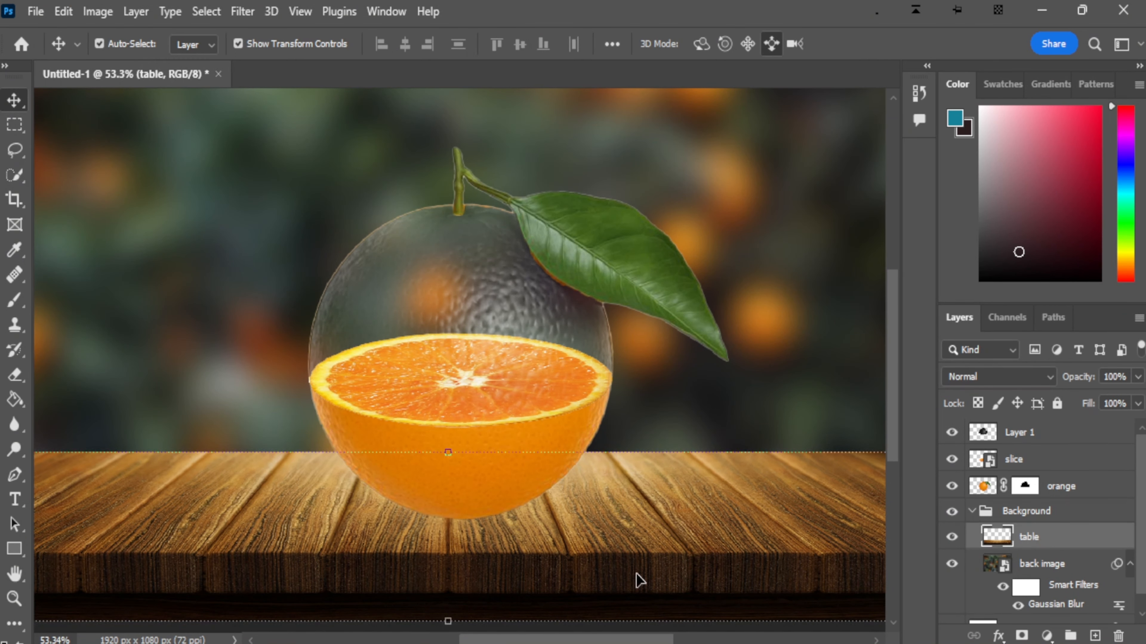
pyautogui.click(35, 12)
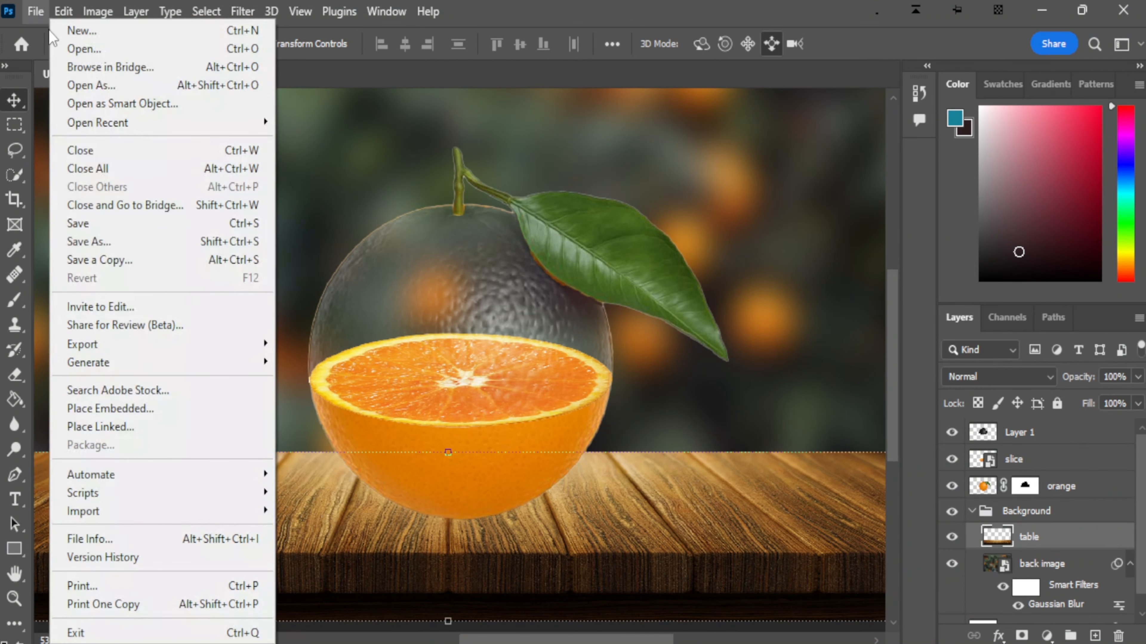
pyautogui.click(117, 410)
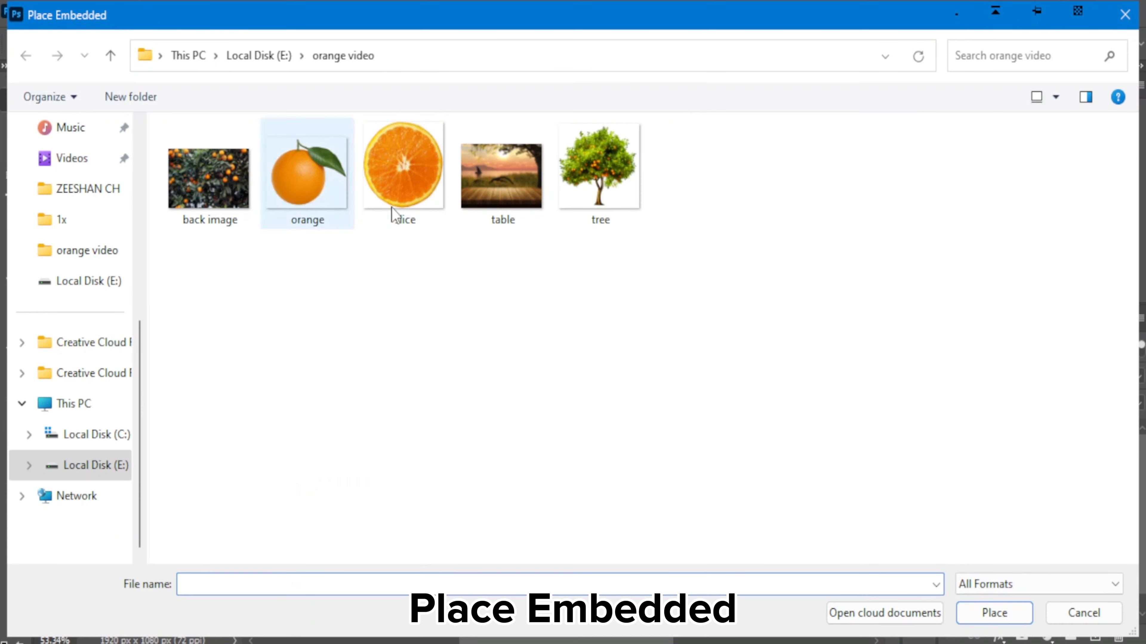
pyautogui.doubleClick(578, 192)
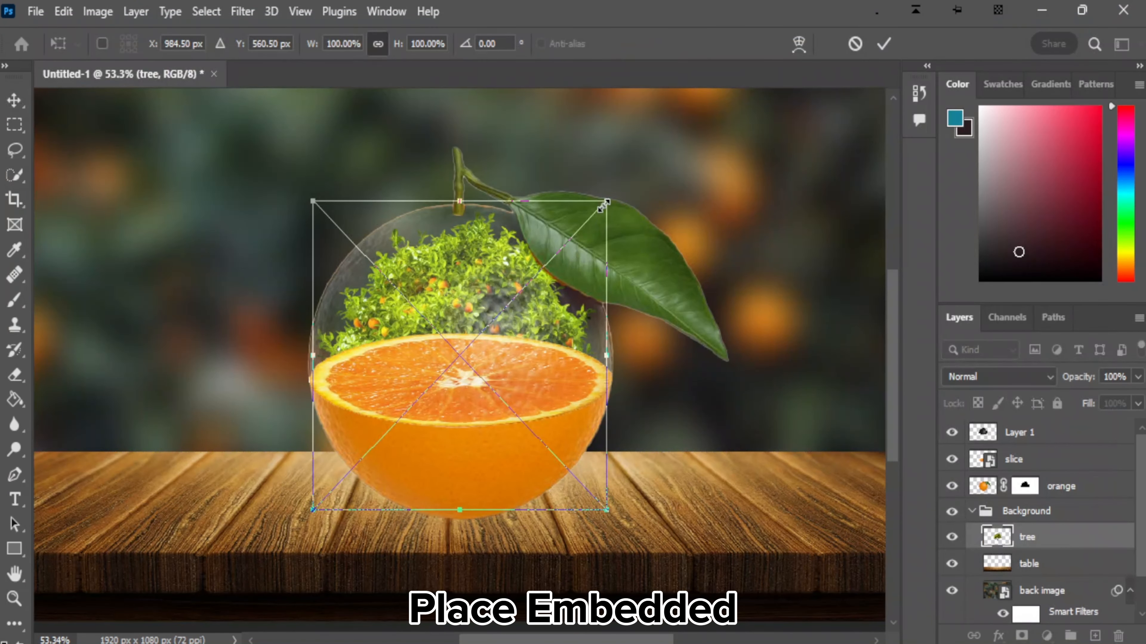
# Step: Scale the tree to about 50%, move its layer above slice and stand its trunk on the slice's centre
pyautogui.moveTo(606, 201); pyautogui.dragTo(466, 326)
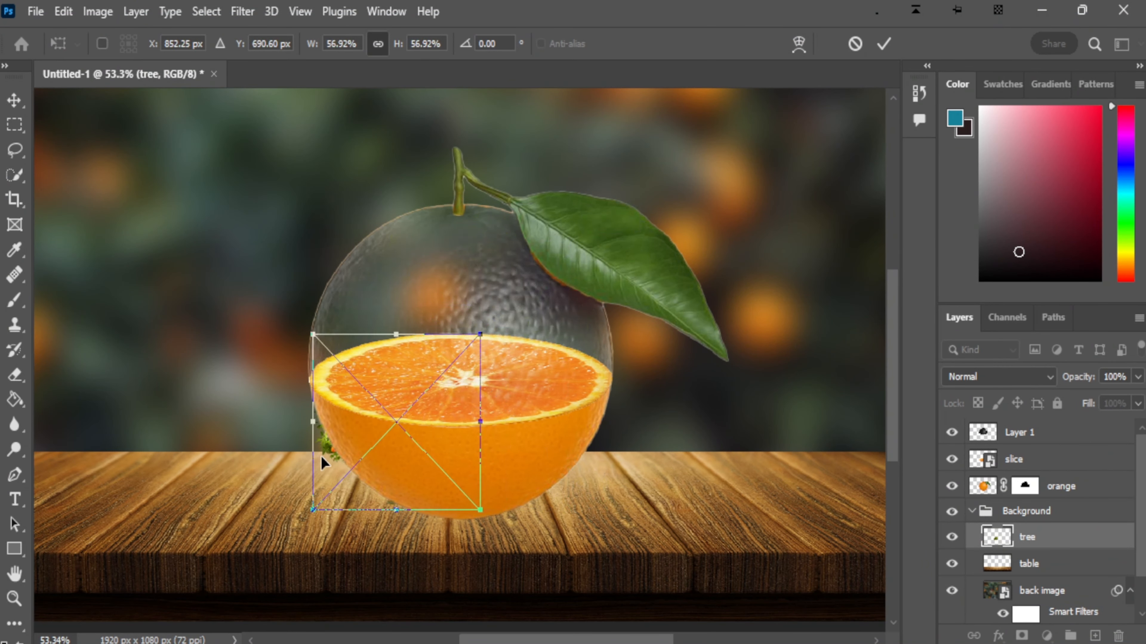
pyautogui.moveTo(321, 456); pyautogui.dragTo(233, 368)
pyautogui.moveTo(1024, 537); pyautogui.dragTo(1010, 447)
pyautogui.moveTo(293, 316); pyautogui.dragTo(443, 296)
pyautogui.moveTo(541, 236); pyautogui.dragTo(528, 251)
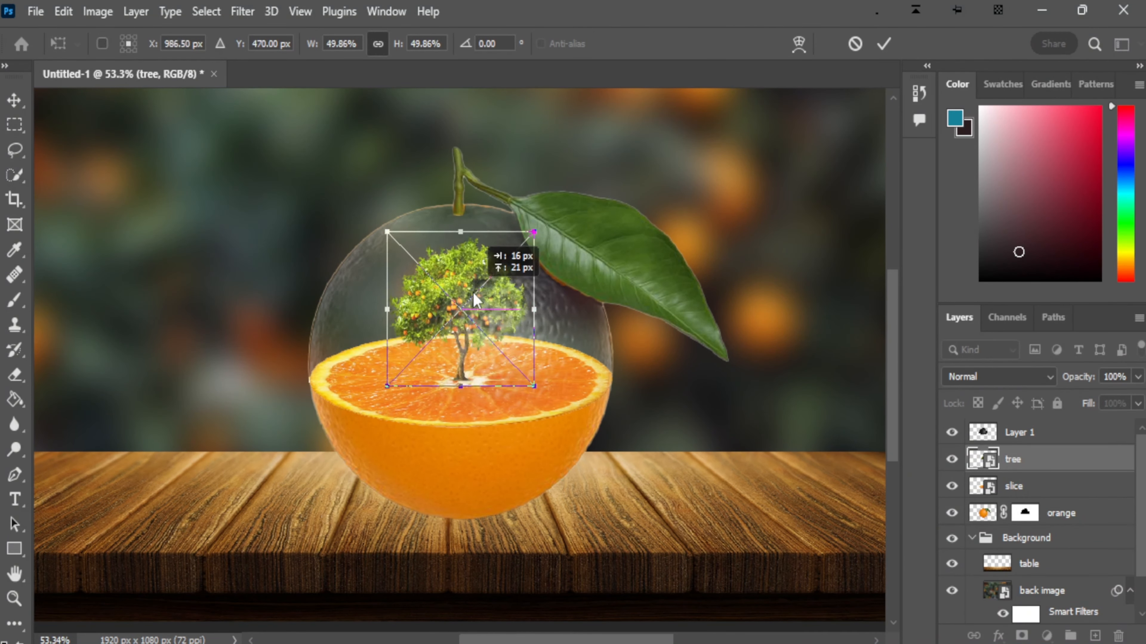
pyautogui.moveTo(473, 291); pyautogui.dragTo(472, 285)
pyautogui.scroll(5, 475, 346)
pyautogui.hotkey('alt', 'space')
pyautogui.press('Escape')
pyautogui.press('Return')
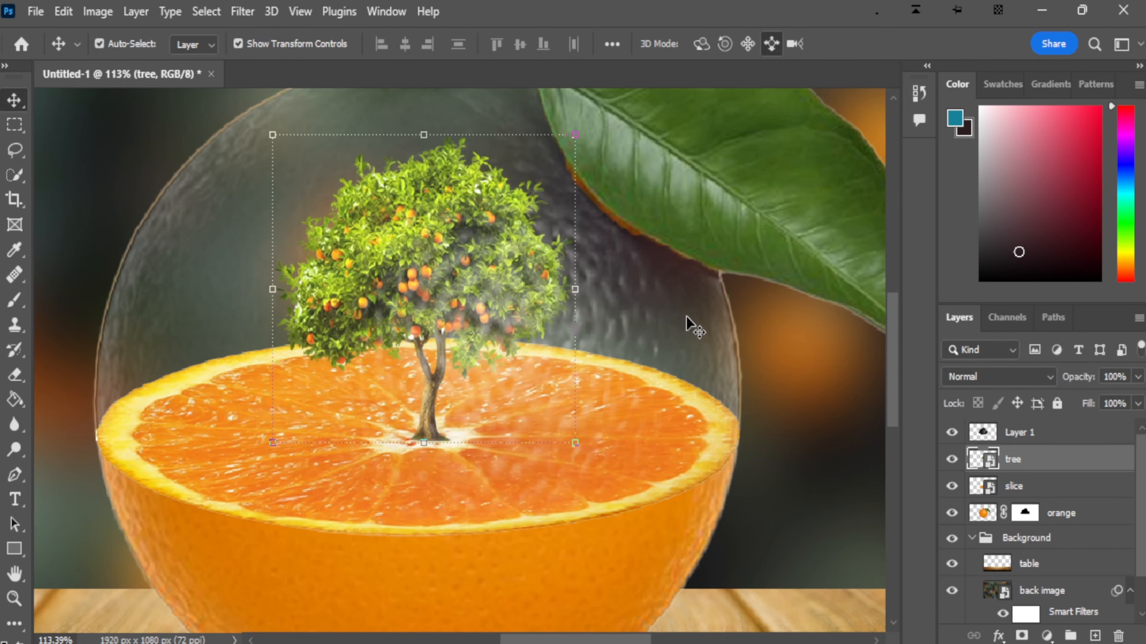
pyautogui.click(795, 520)
pyautogui.scroll(-5, 795, 519)
pyautogui.scroll(1, 568, 443)
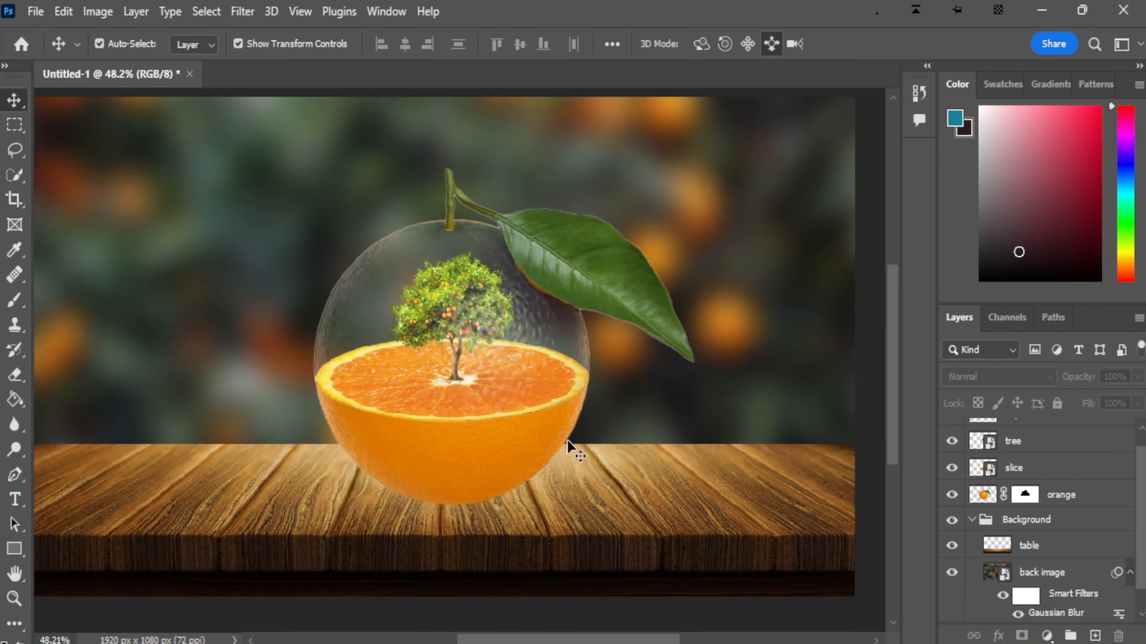
pyautogui.scroll(1, 895, 352)
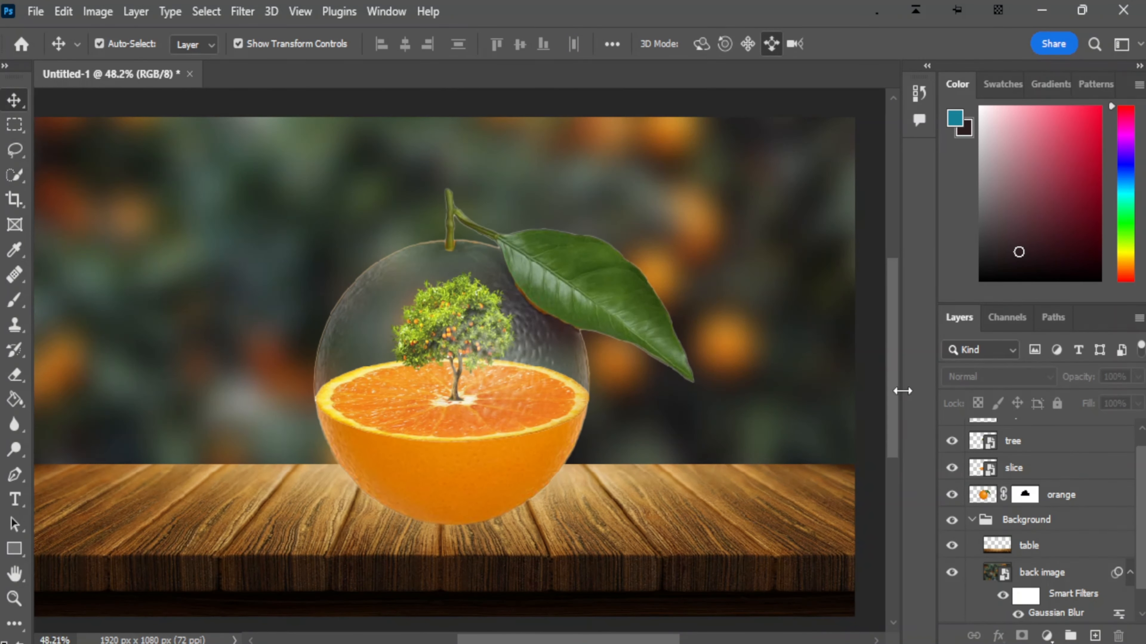
# Step: Collapse the Background group and add a new layer directly above it
pyautogui.hotkey('ctrl', 'v')
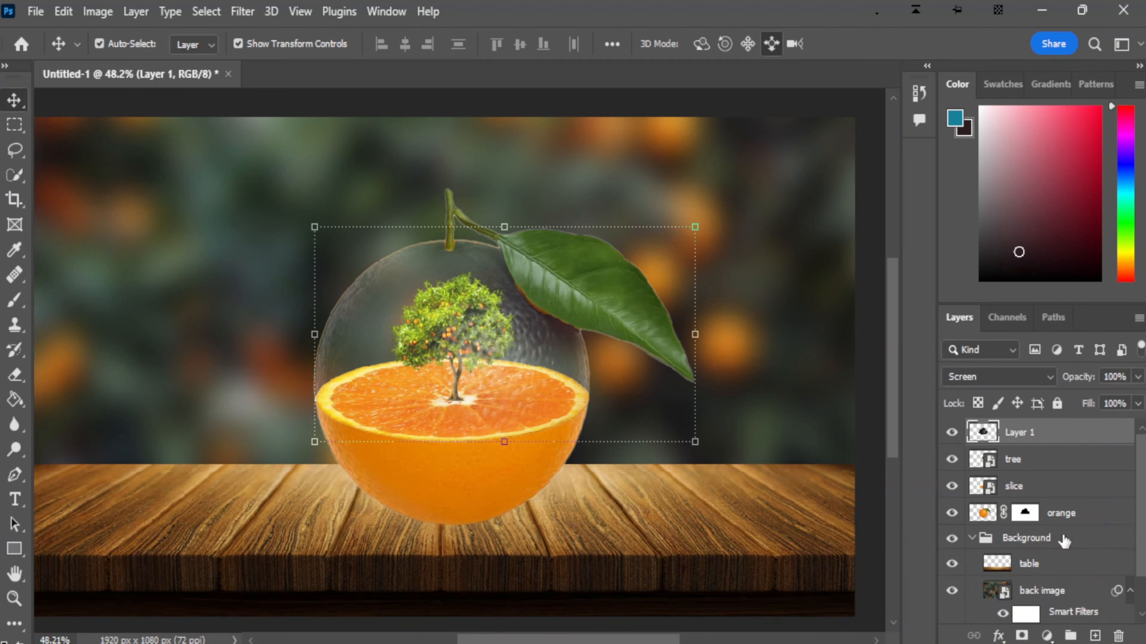
pyautogui.scroll(-1, 1062, 539)
pyautogui.click(1049, 499)
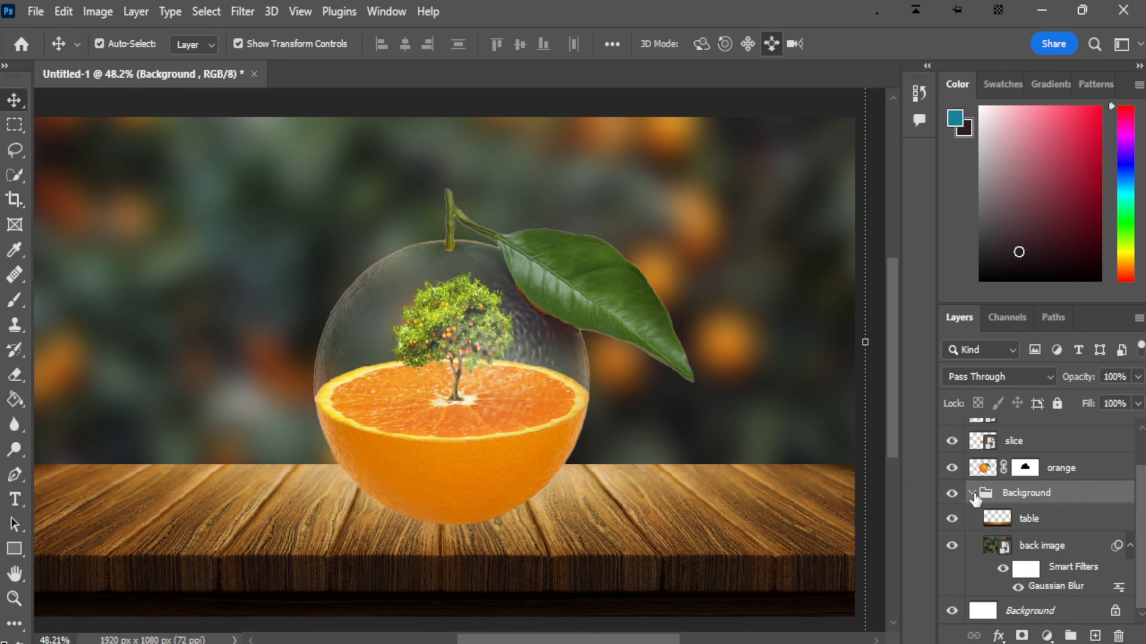
pyautogui.click(973, 494)
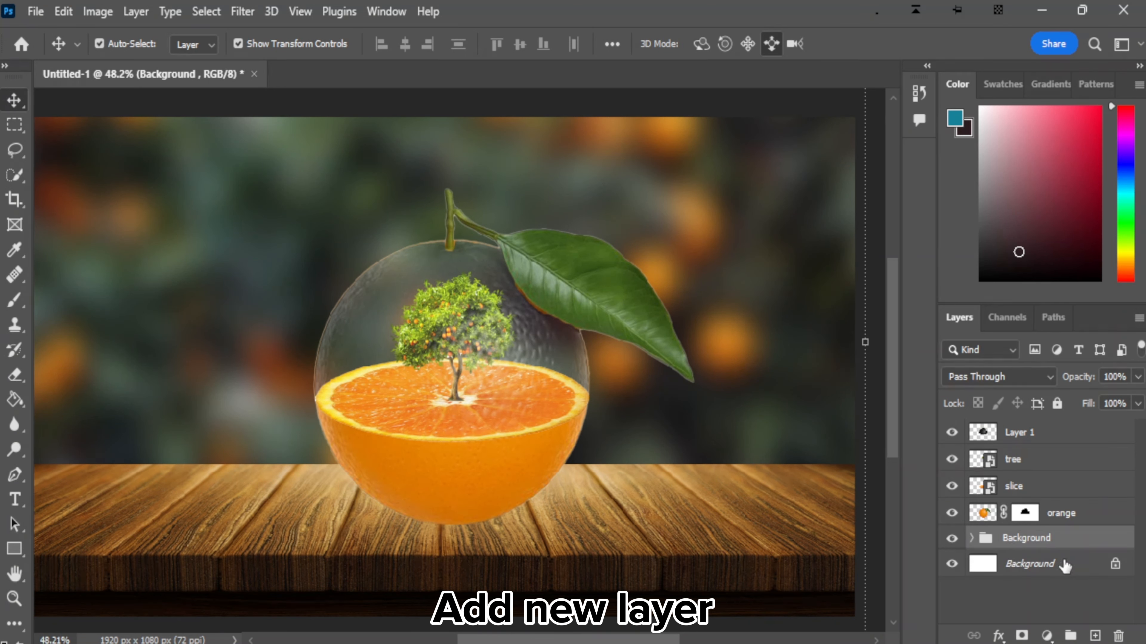
pyautogui.click(1094, 634)
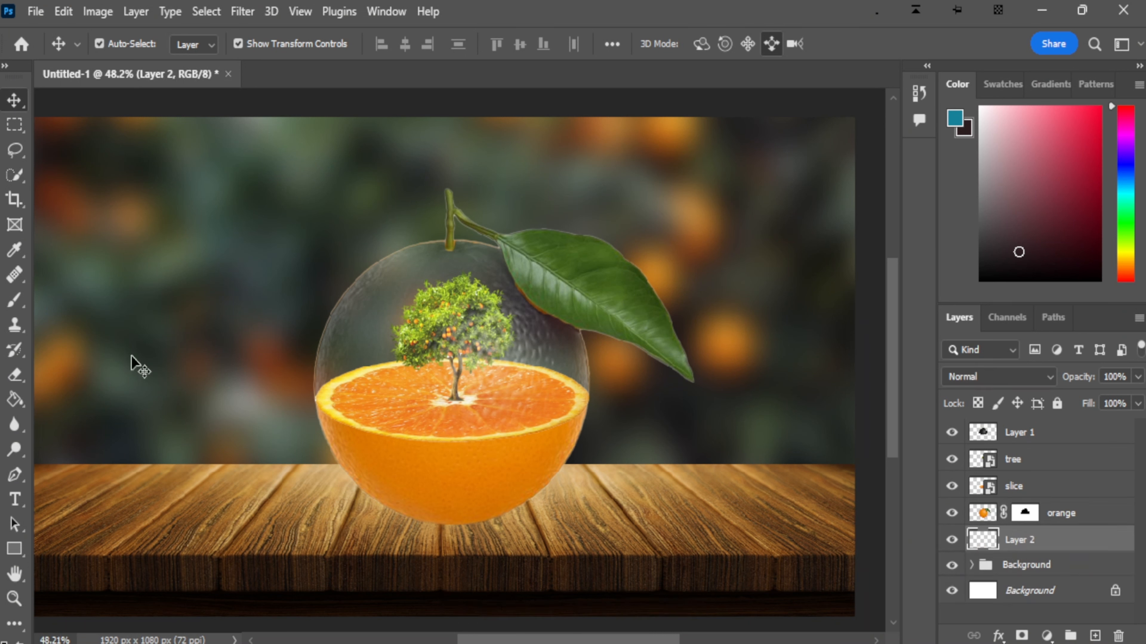
# Step: Paint a single dark dab on Layer 2, beside the orange, with a 500 px Soft Round brush
pyautogui.click(14, 300)
pyautogui.click(45, 310)
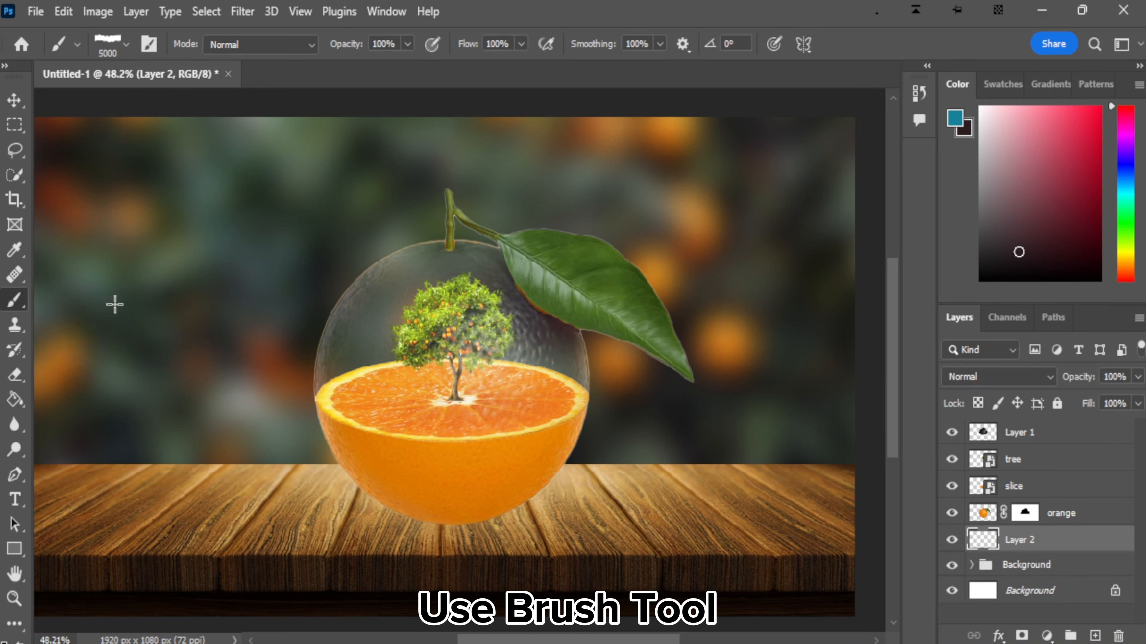
pyautogui.click(126, 44)
pyautogui.scroll(3, 223, 351)
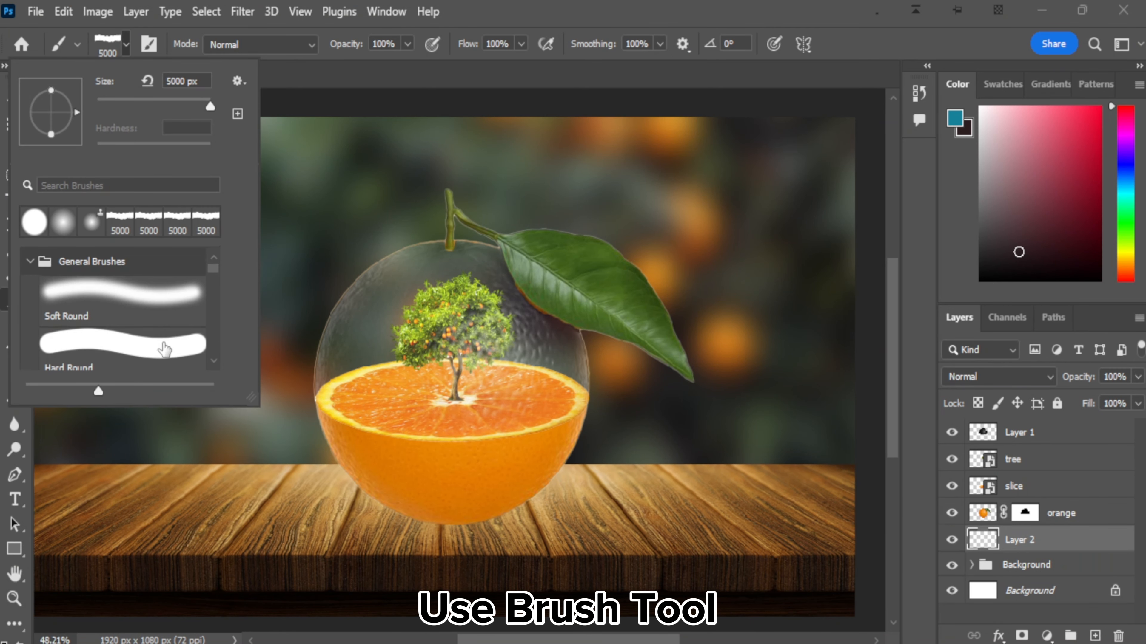
pyautogui.click(165, 302)
pyautogui.moveTo(168, 107); pyautogui.dragTo(193, 105)
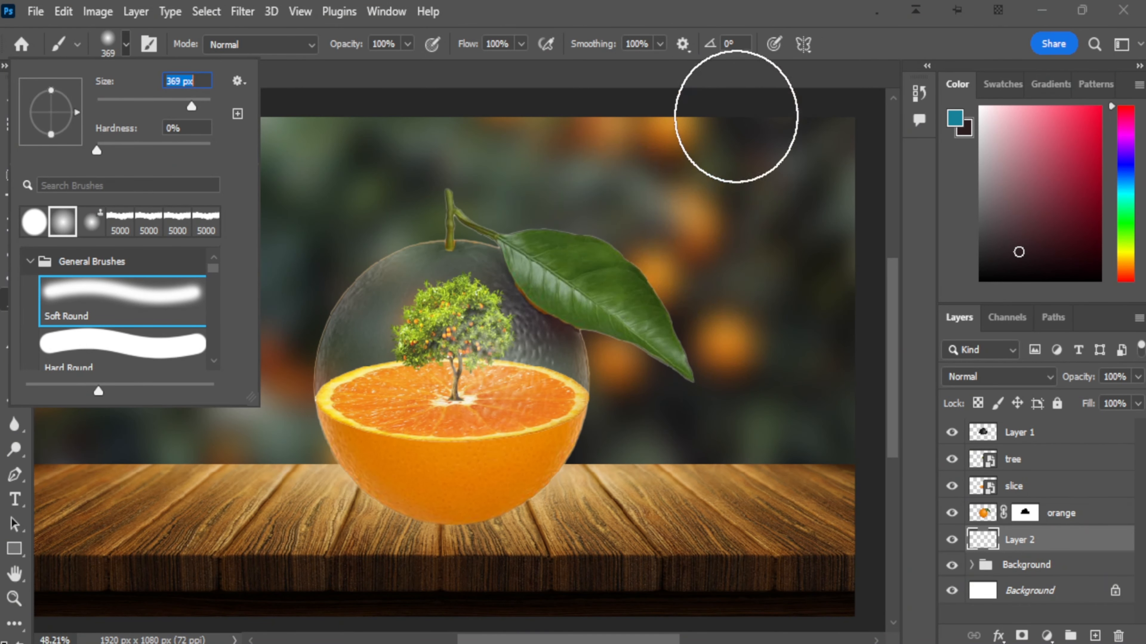
pyautogui.click(821, 45)
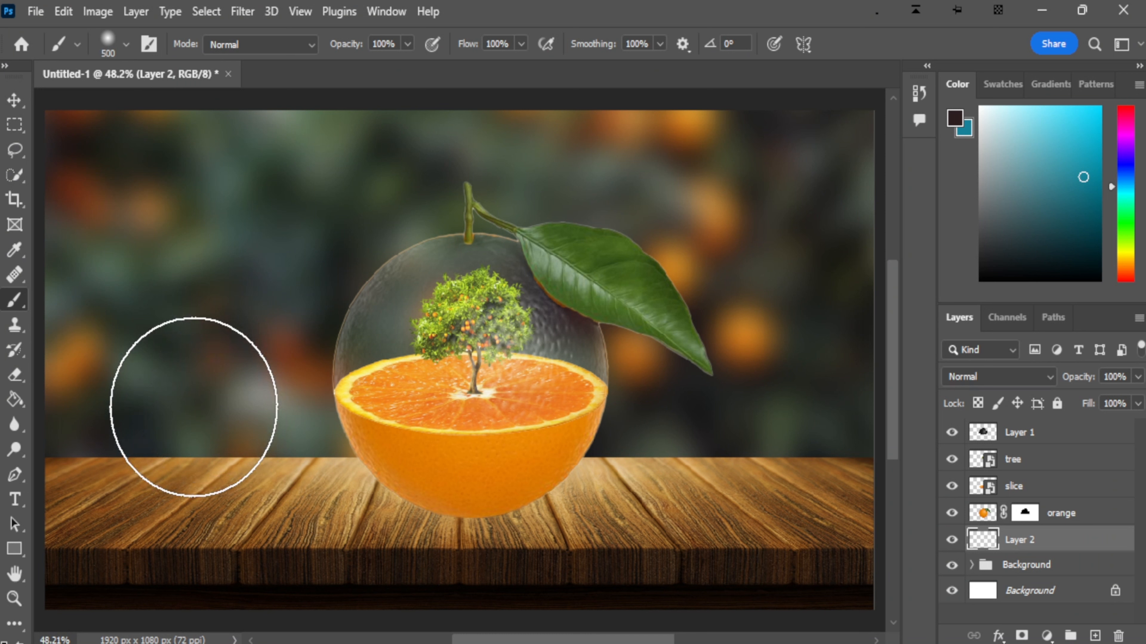
pyautogui.click(192, 406)
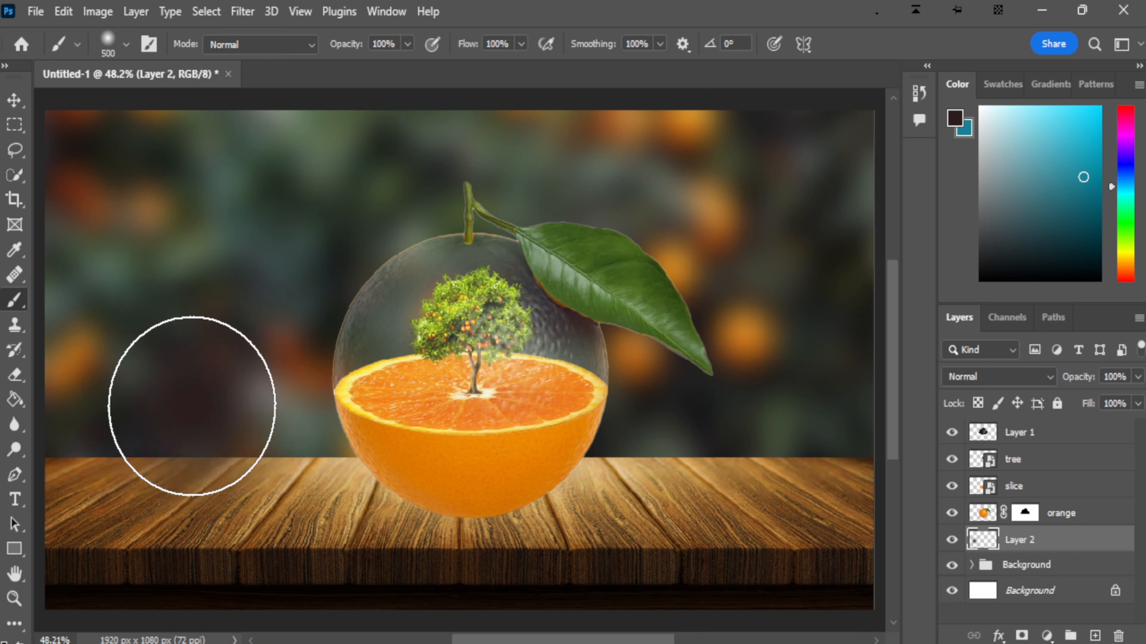
# Step: Flatten the dark dab to about 18% height and position it under the orange's base as a contact shadow
pyautogui.press('v')
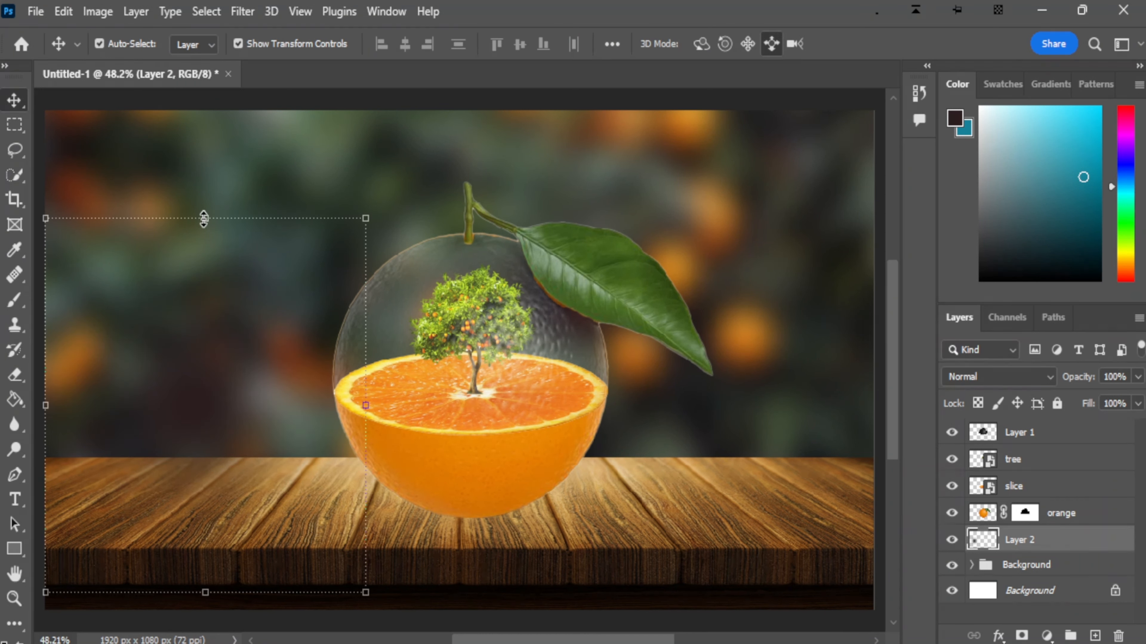
pyautogui.moveTo(204, 219); pyautogui.dragTo(205, 503)
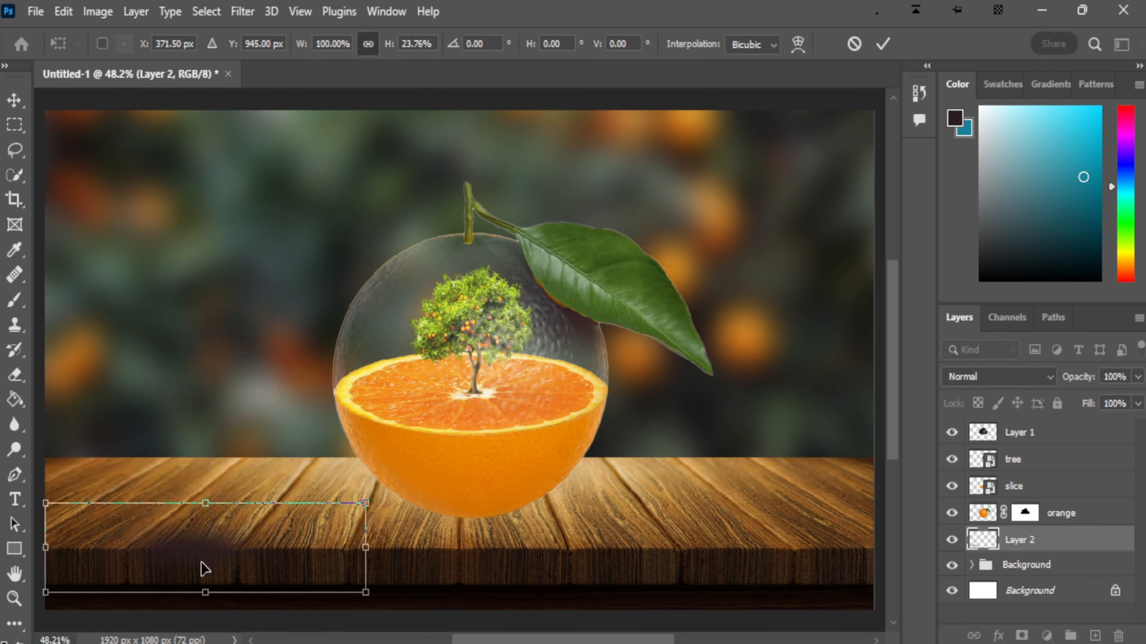
pyautogui.moveTo(204, 569); pyautogui.dragTo(472, 557)
pyautogui.press('Right')
pyautogui.press('Right')
pyautogui.press('Right')
pyautogui.press('Right')
pyautogui.press('Down')
pyautogui.press('Down')
pyautogui.press('Down')
pyautogui.press('Down')
pyautogui.press('Down')
pyautogui.press('Down')
pyautogui.press('Down')
pyautogui.press('Right')
pyautogui.press('Right')
pyautogui.press('Right')
pyautogui.press('Right')
pyautogui.press('Up')
pyautogui.press('Up')
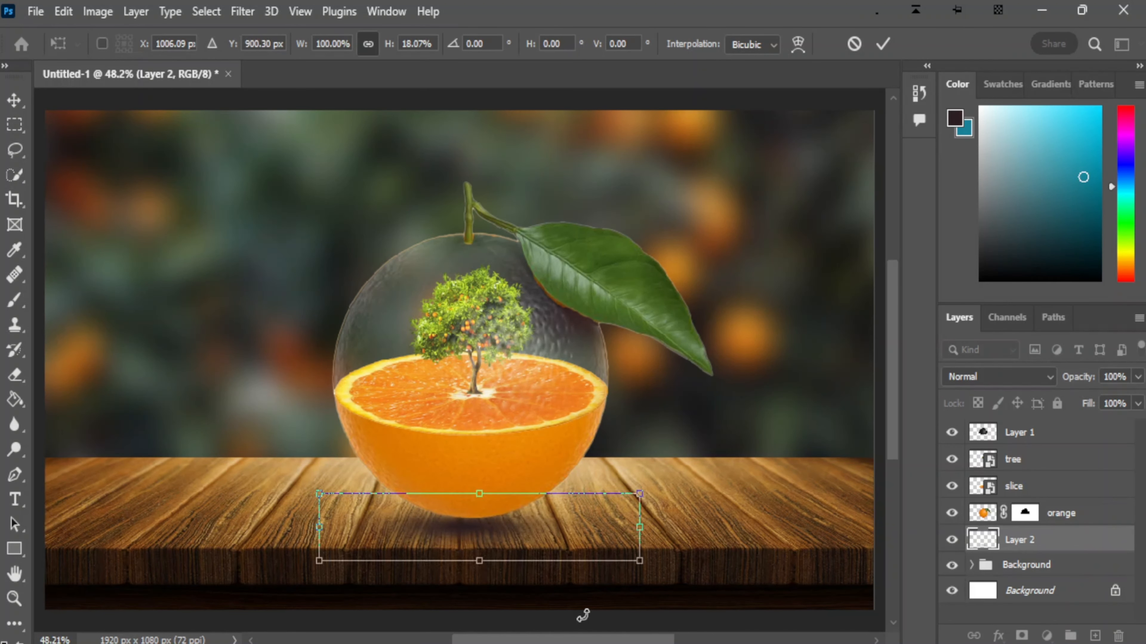
# Step: Lower the shadow layer's opacity to 88% and apply the transform
pyautogui.moveTo(1078, 378); pyautogui.dragTo(1067, 378)
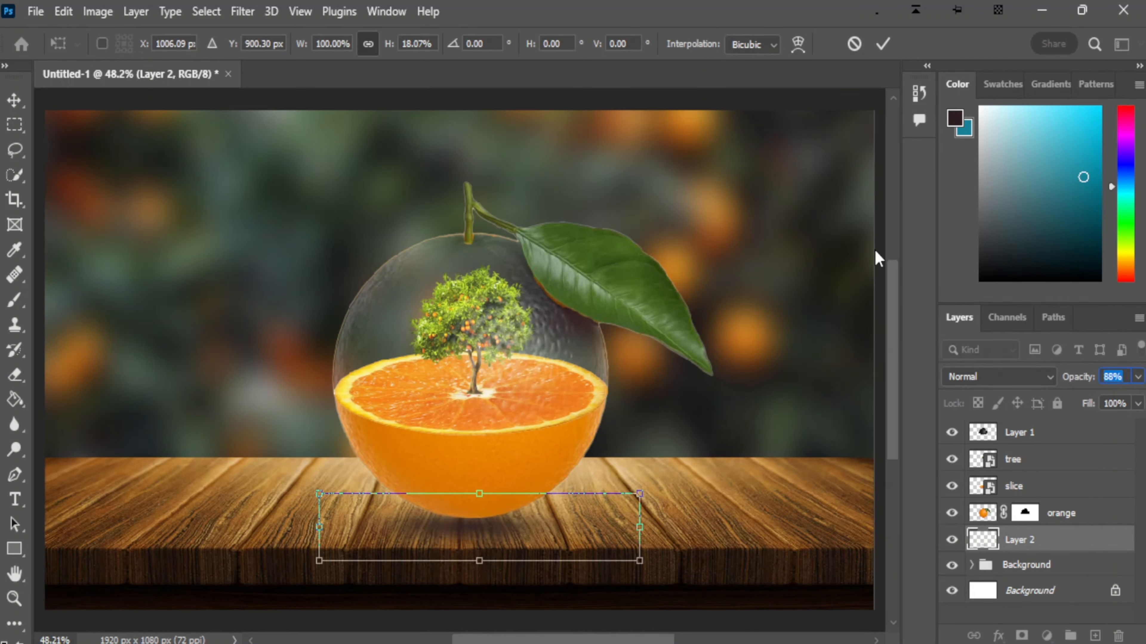
pyautogui.click(883, 45)
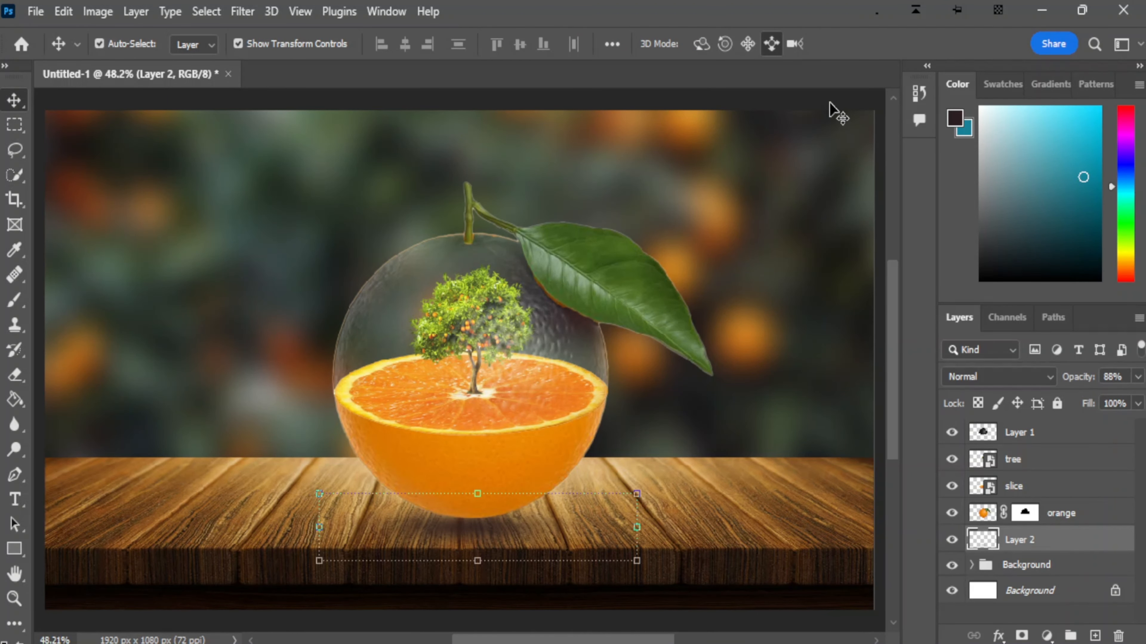
pyautogui.click(830, 103)
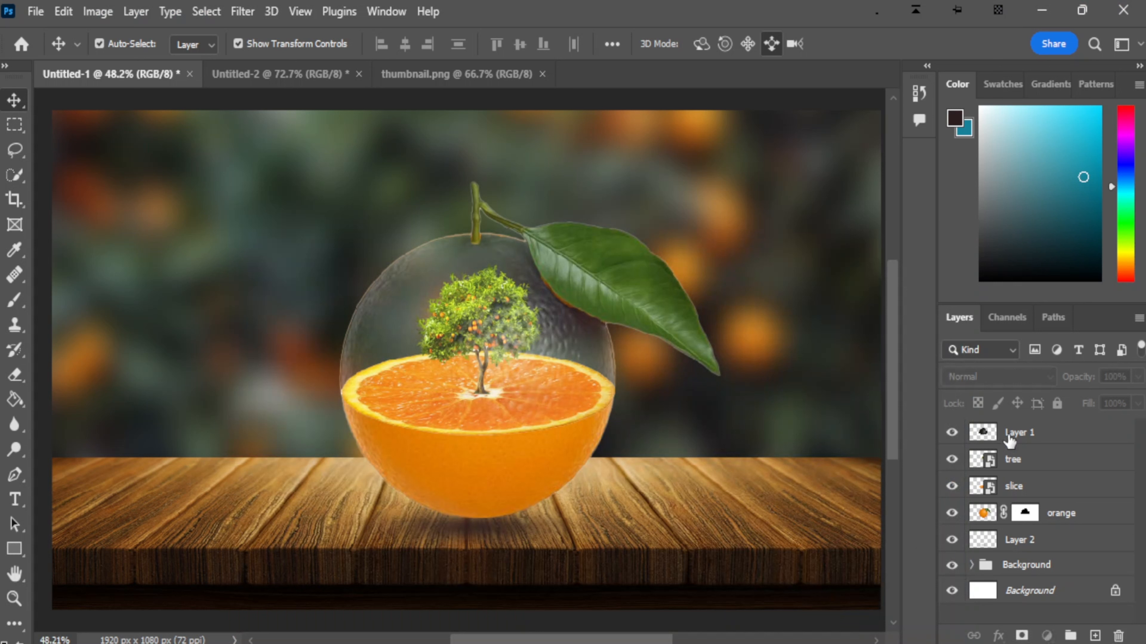
# Step: Add a new layer above Layer 1 and set its blend mode to Hard Light
pyautogui.click(1006, 443)
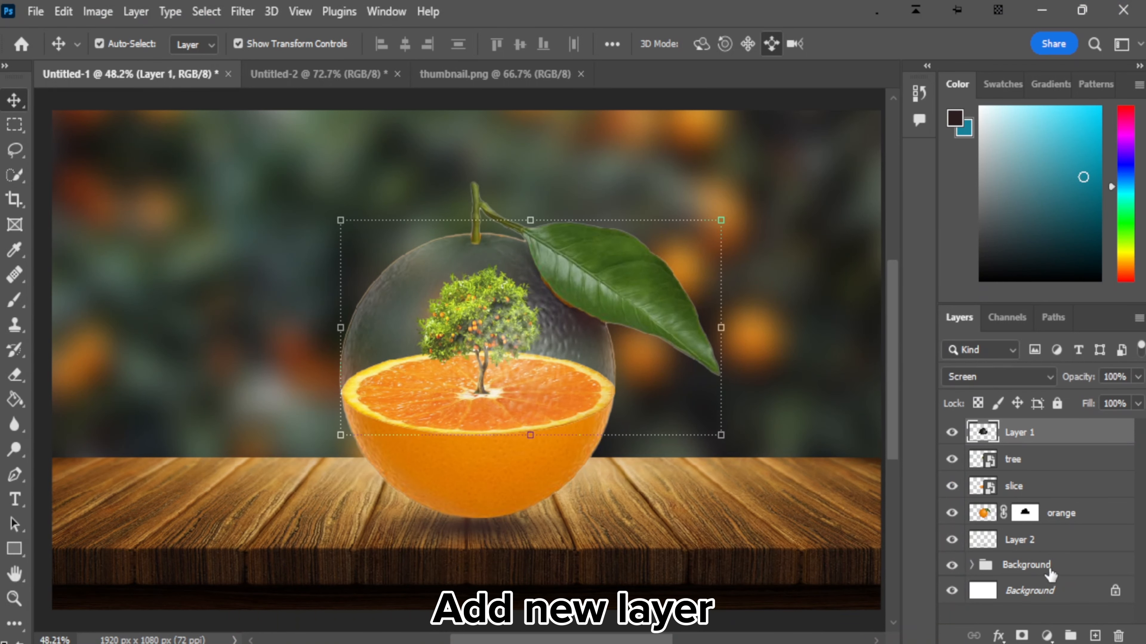
pyautogui.click(1095, 635)
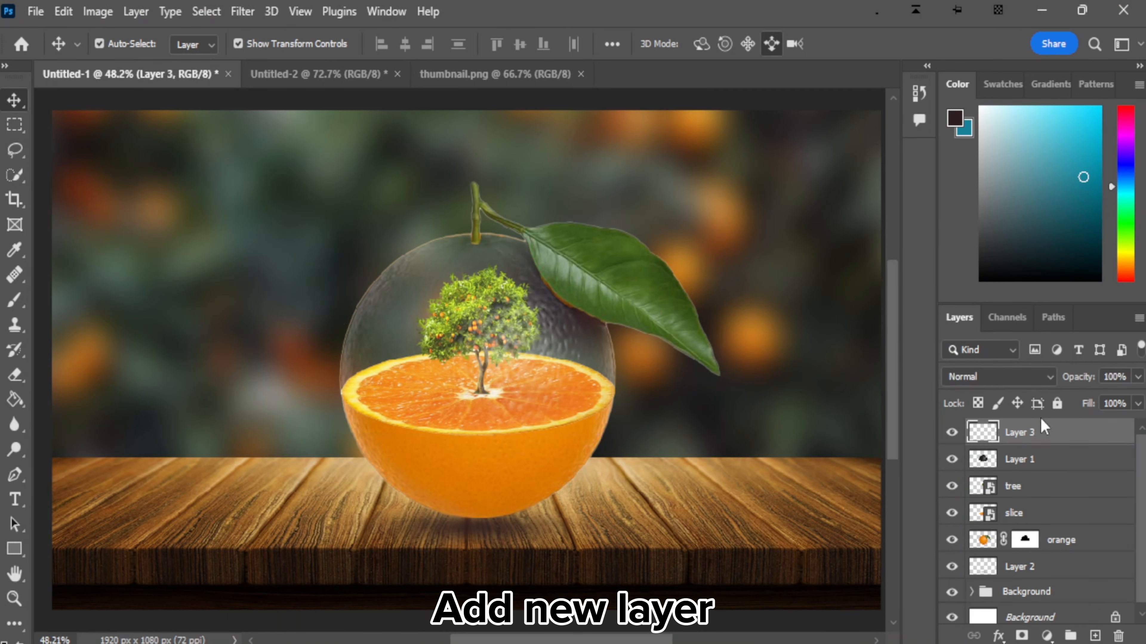
pyautogui.click(1034, 377)
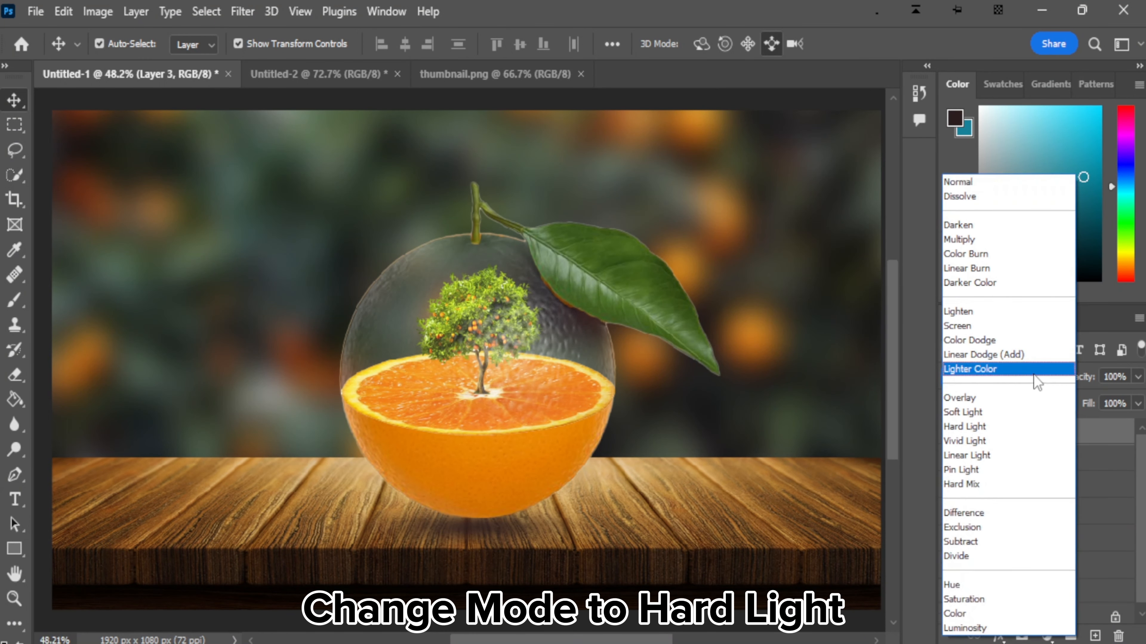
pyautogui.click(1006, 432)
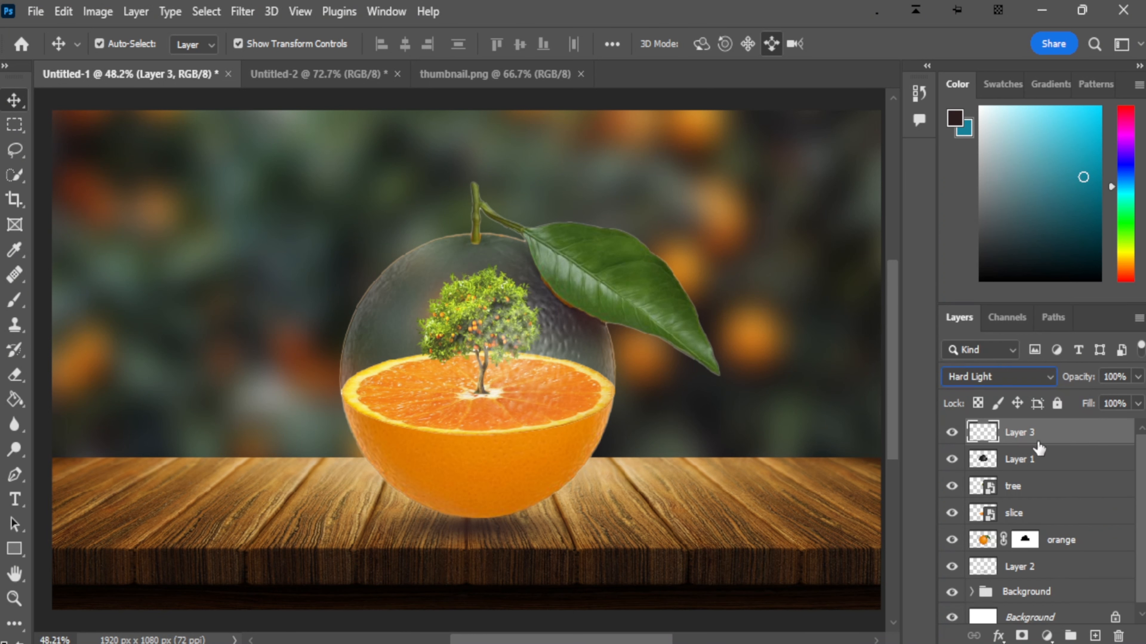
# Step: Add a Gradient Fill in Radial style, with the gradient's first colour stop set to white (ffffff)
pyautogui.click(1047, 636)
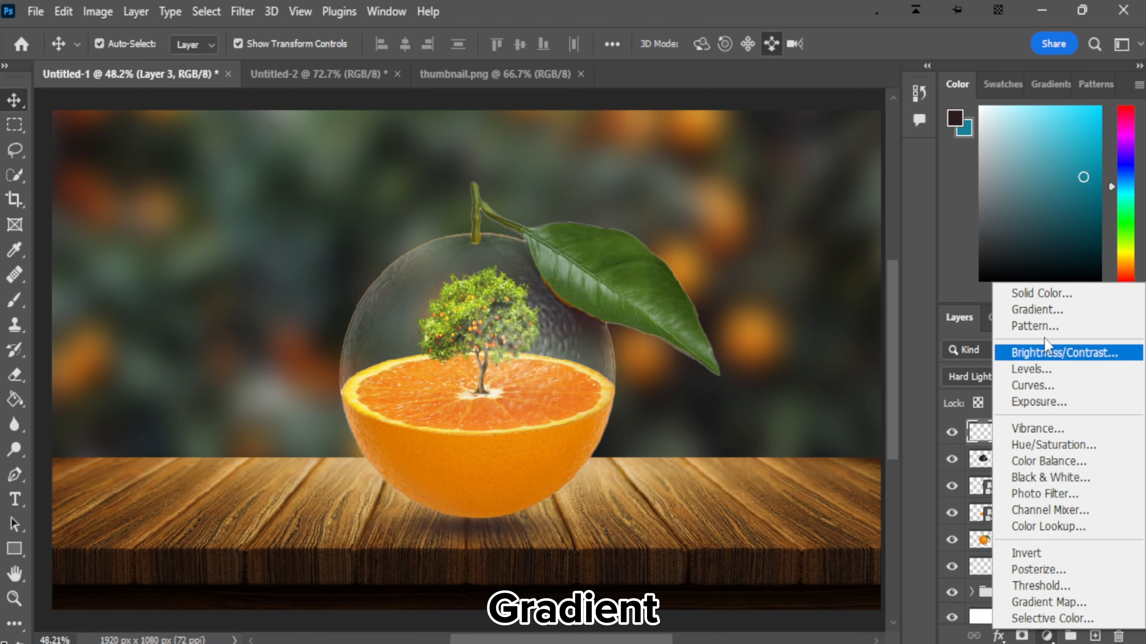
pyautogui.click(1036, 309)
pyautogui.click(745, 90)
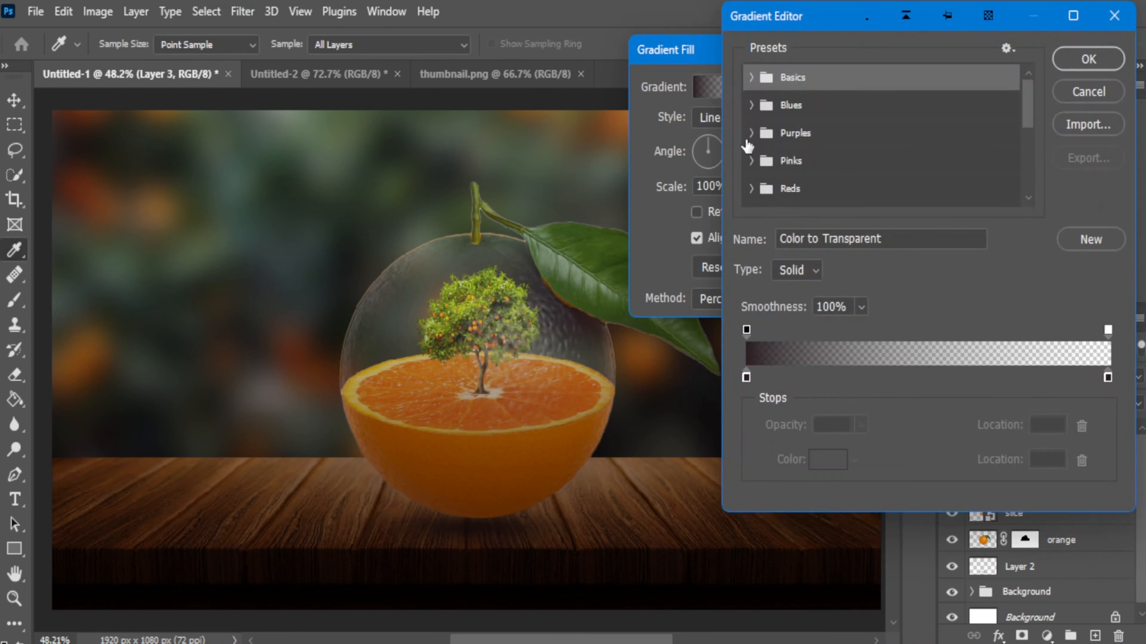
pyautogui.doubleClick(746, 377)
pyautogui.moveTo(696, 307); pyautogui.dragTo(663, 106)
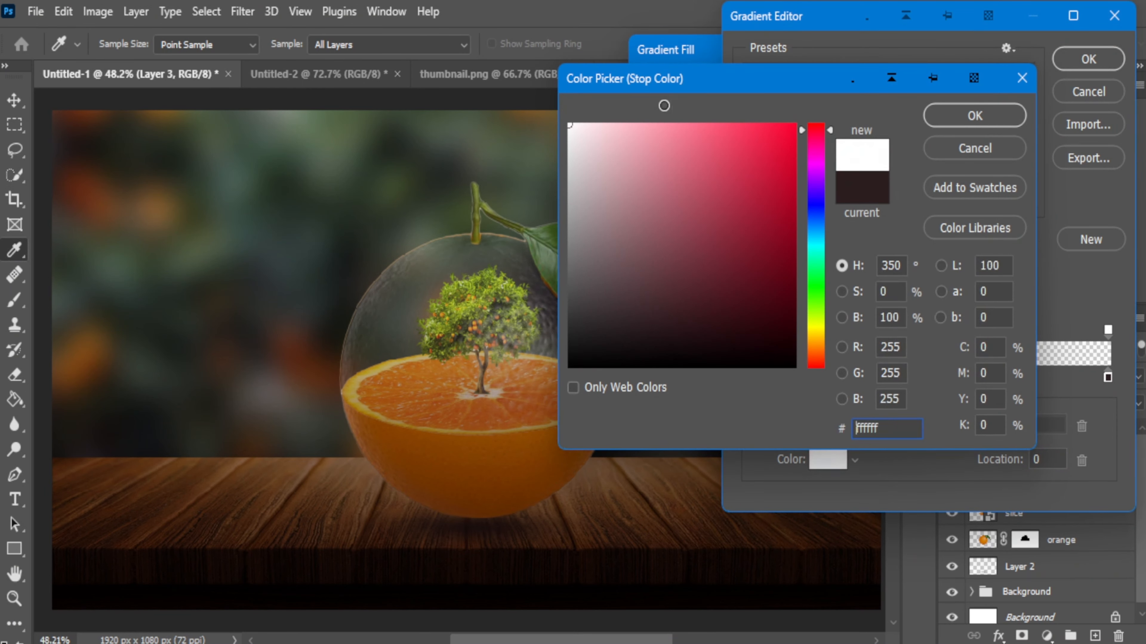
pyautogui.click(974, 116)
pyautogui.click(1087, 59)
pyautogui.click(726, 117)
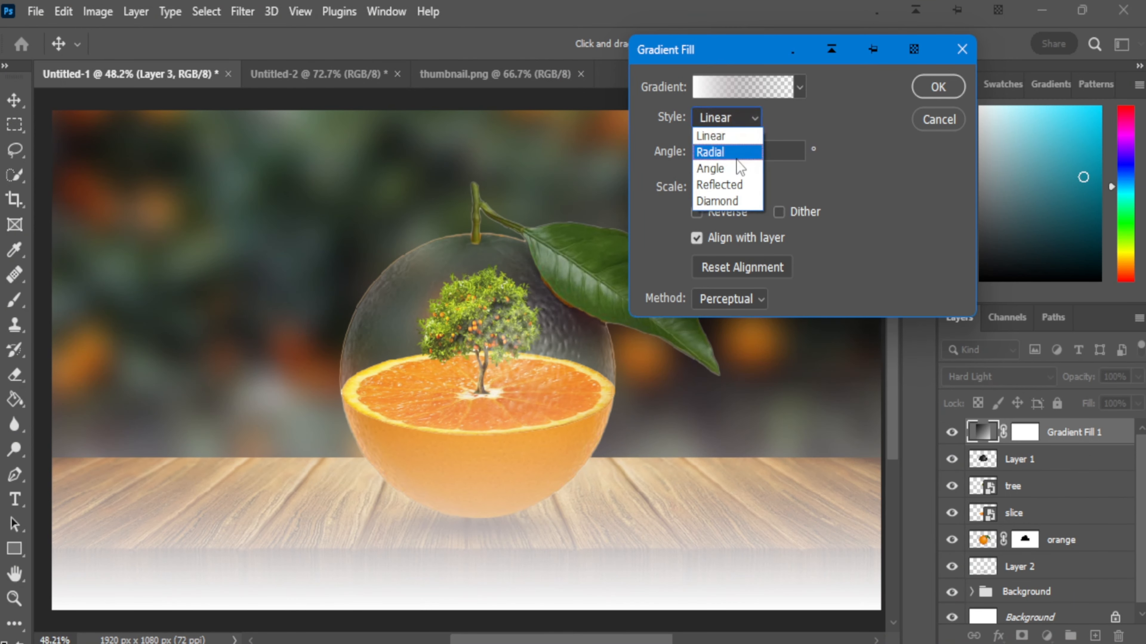
pyautogui.click(714, 149)
# Step: Add a light yellow colour stop at location 17% in the fill's gradient
pyautogui.click(752, 95)
pyautogui.click(810, 376)
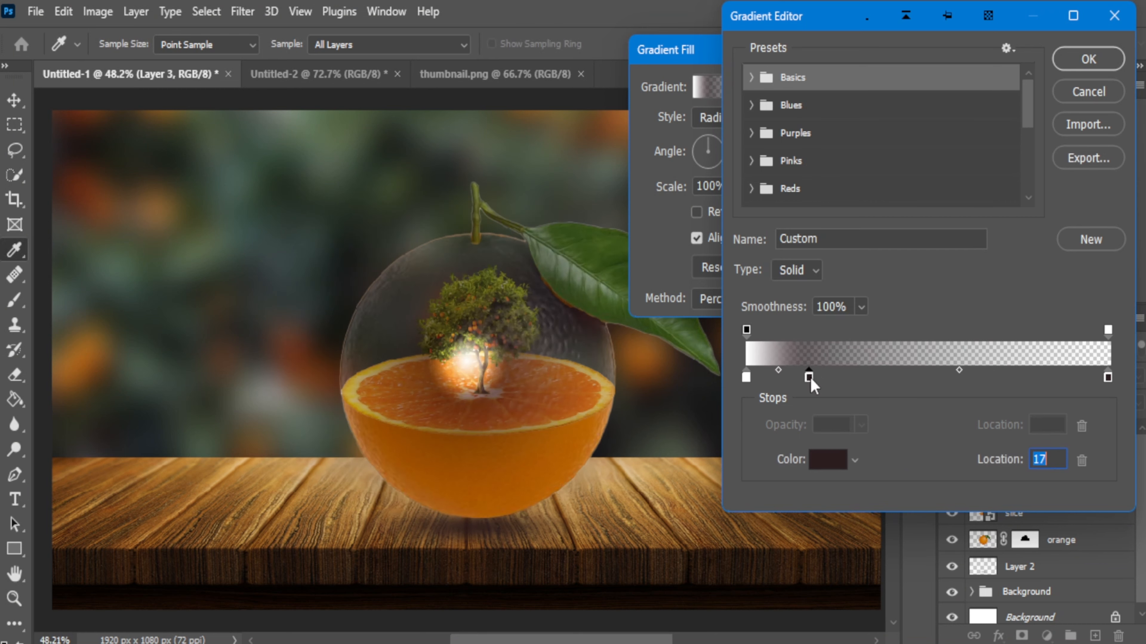
pyautogui.doubleClick(810, 377)
pyautogui.click(660, 169)
pyautogui.click(814, 331)
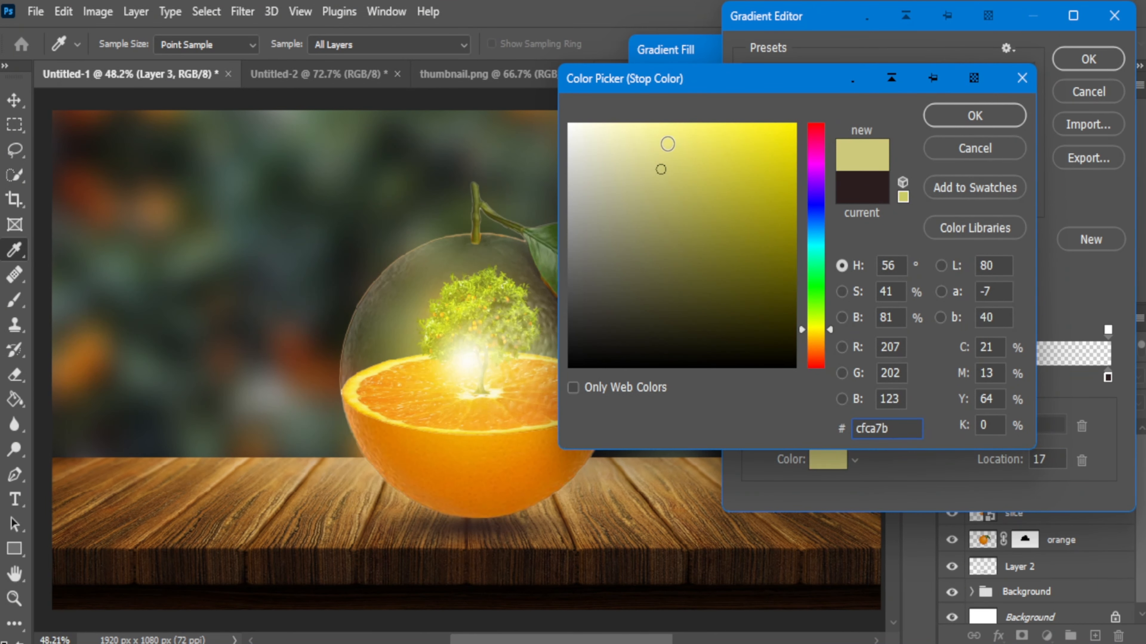
pyautogui.click(653, 124)
pyautogui.click(973, 118)
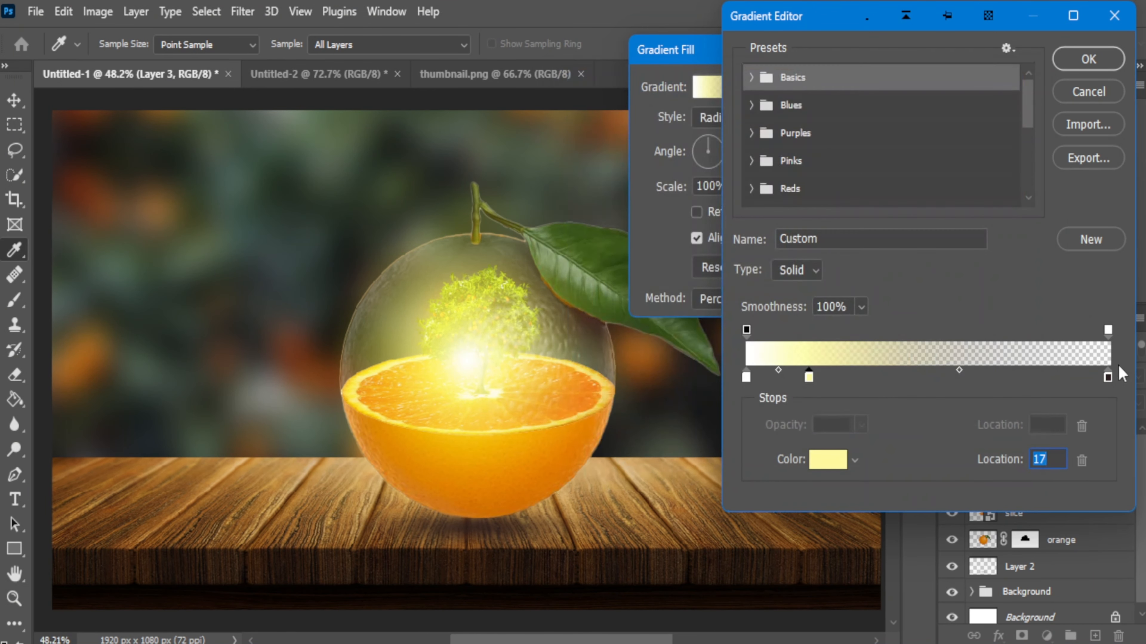
# Step: Set the gradient's last colour stop to red (ff002b) and apply the edited gradient to the fill
pyautogui.doubleClick(1108, 377)
pyautogui.click(792, 124)
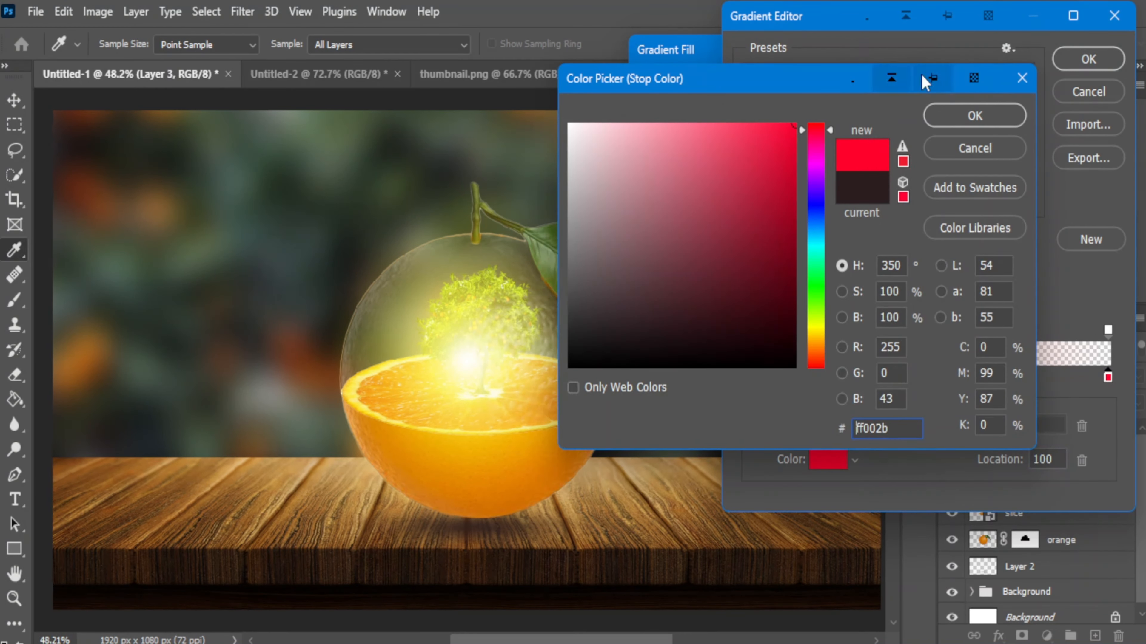
pyautogui.click(975, 116)
pyautogui.click(1088, 68)
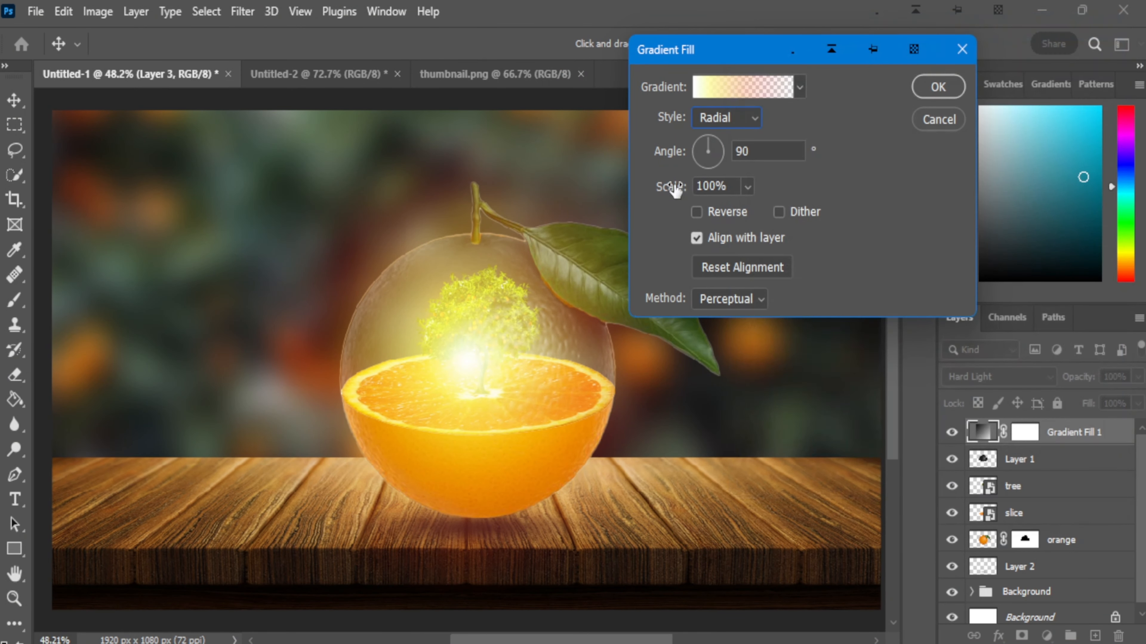
# Step: Place the radial glow at the glass sphere's upper-left edge with 82% scale, and lower its layer opacity to 75%
pyautogui.moveTo(675, 189); pyautogui.dragTo(660, 188)
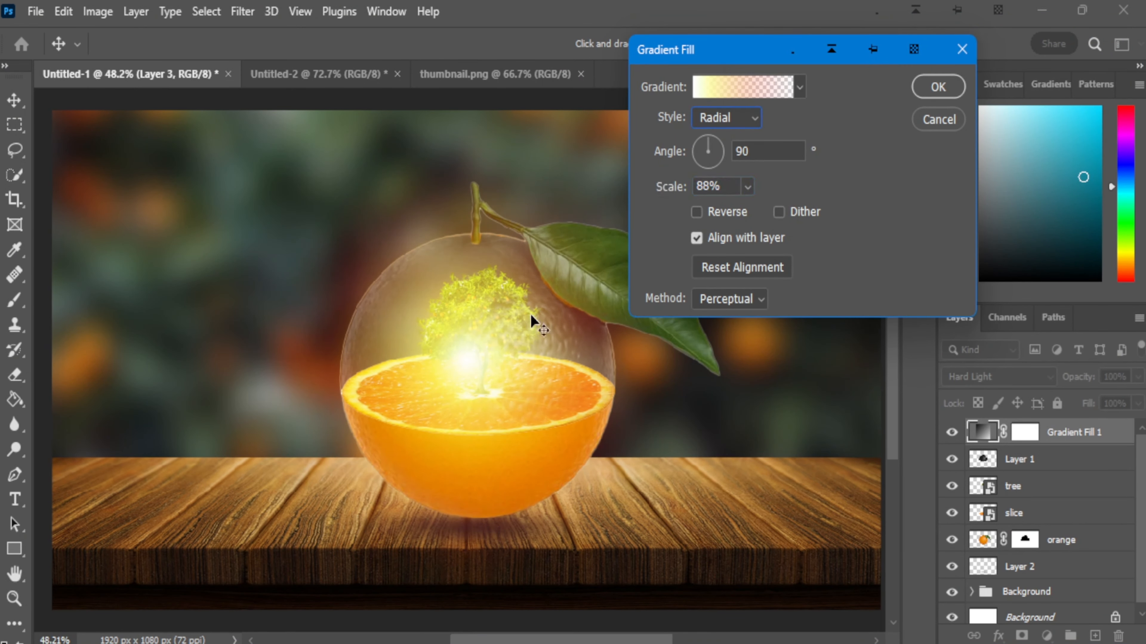
pyautogui.moveTo(530, 315); pyautogui.dragTo(404, 298)
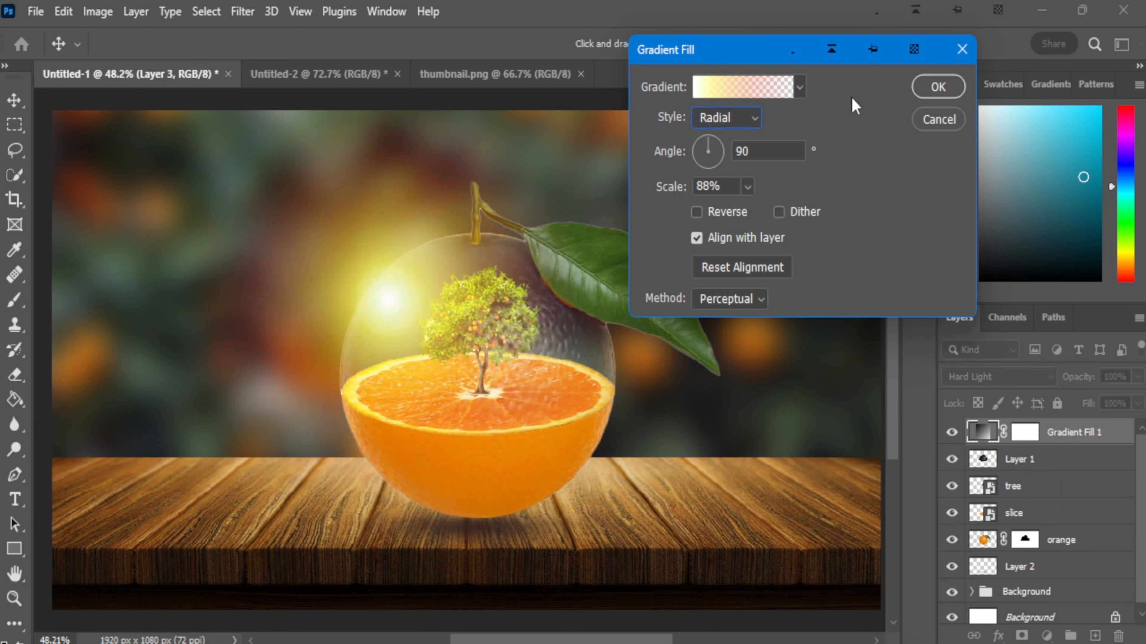
pyautogui.moveTo(678, 190); pyautogui.dragTo(665, 197)
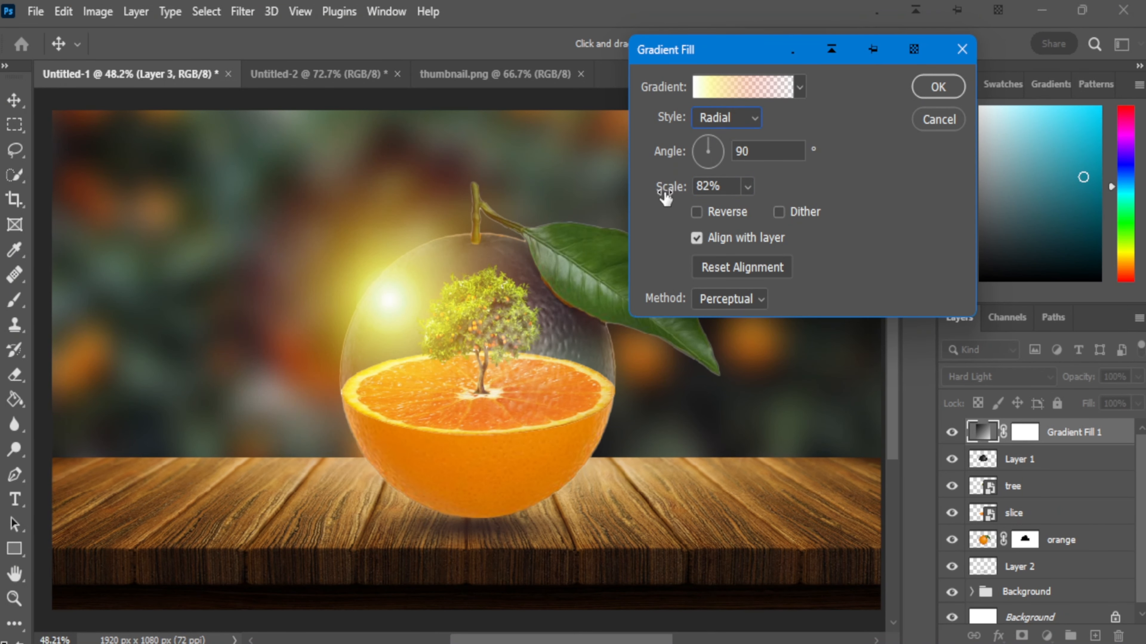
pyautogui.moveTo(385, 304)
pyautogui.mouseDown()
pyautogui.moveTo(381, 289)
pyautogui.moveTo(390, 297)
pyautogui.mouseUp()
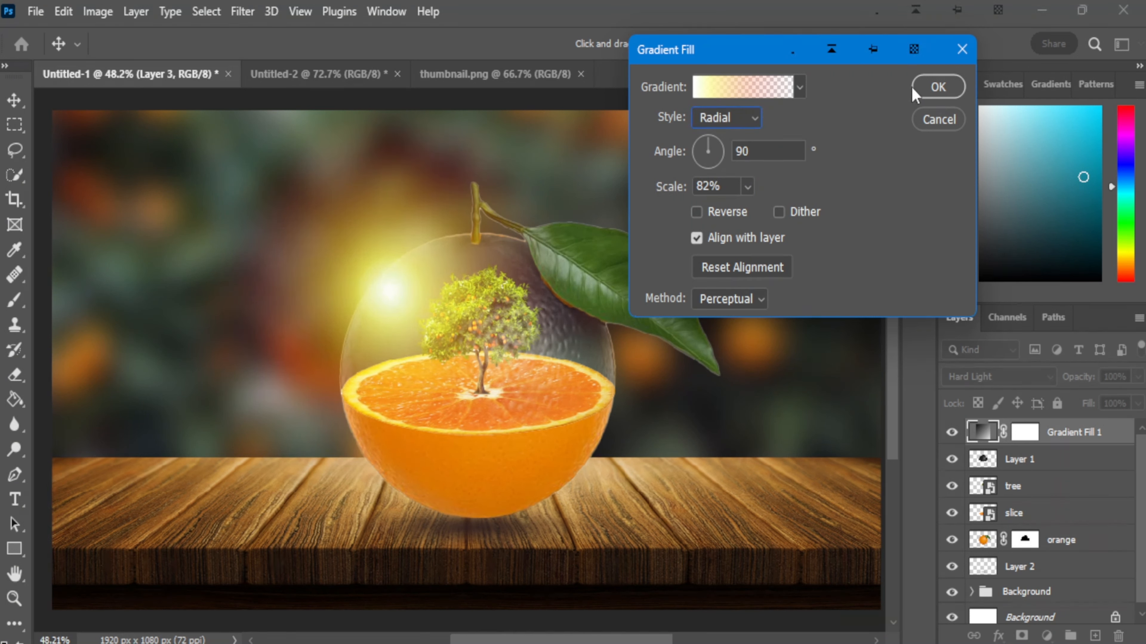
pyautogui.click(937, 87)
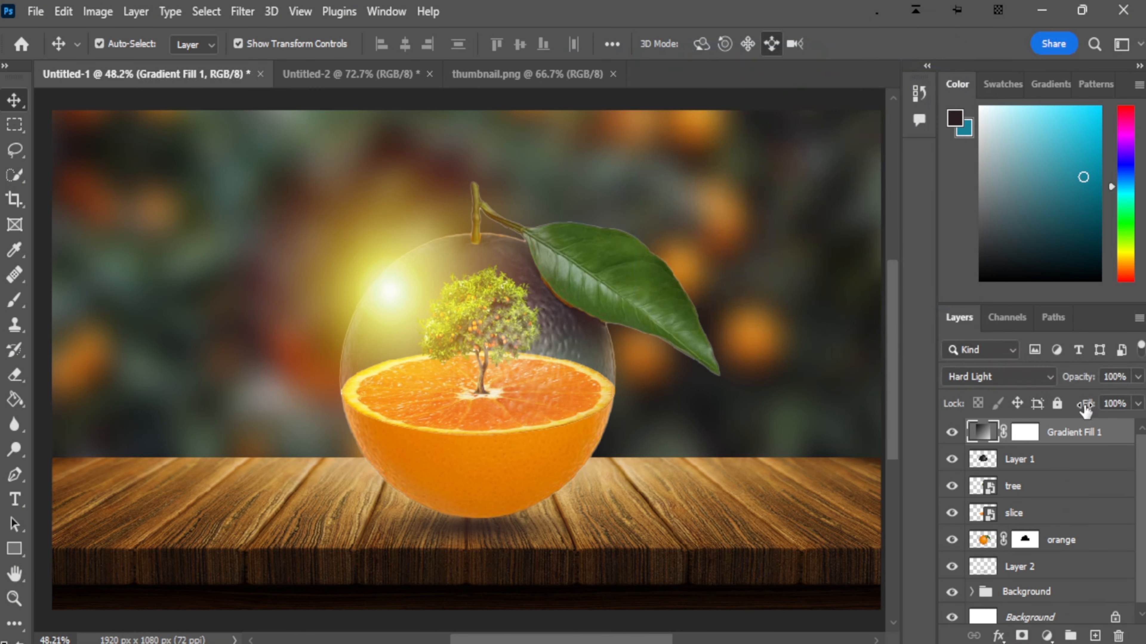
pyautogui.moveTo(1069, 376); pyautogui.dragTo(1078, 384)
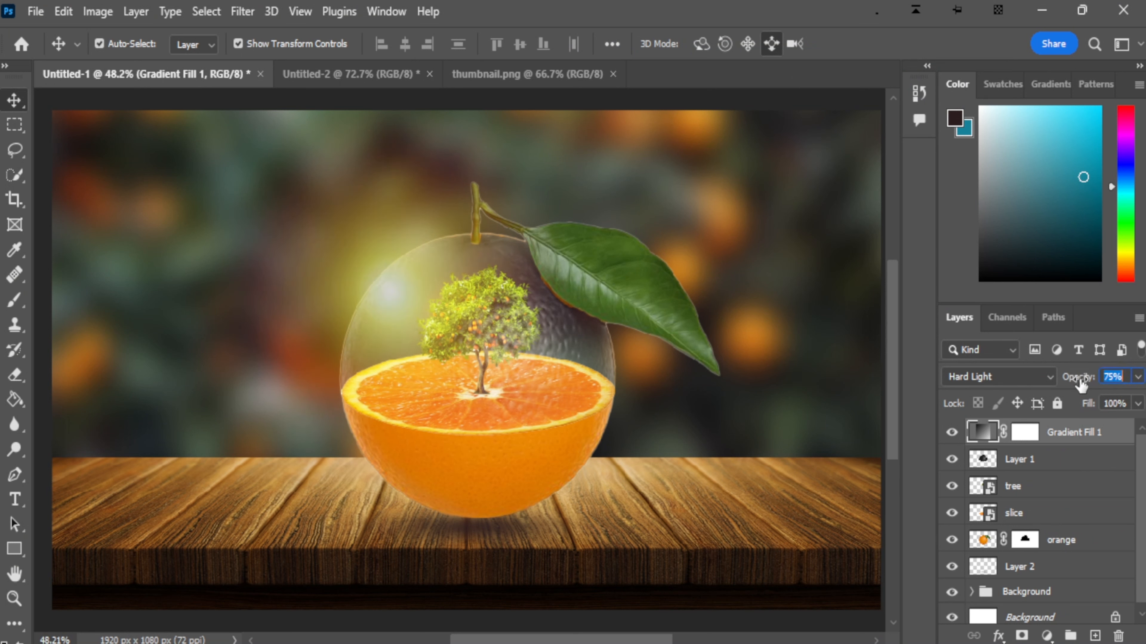
# Step: Add a new layer above the first glow and turn it into a second Gradient Fill in Radial style
pyautogui.click(1096, 635)
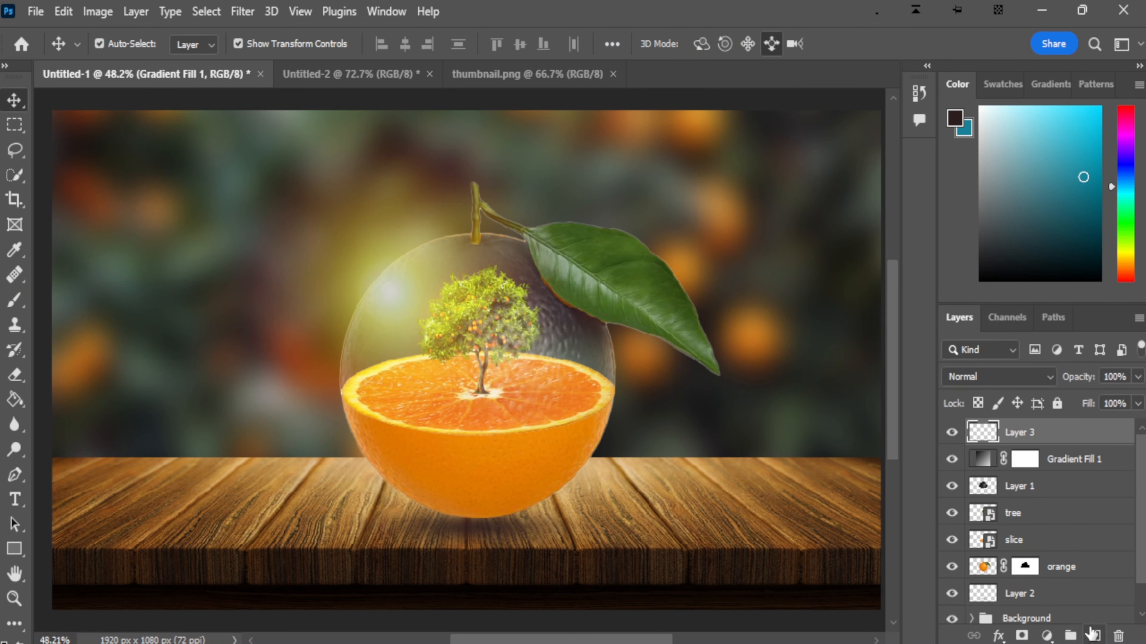
pyautogui.click(1047, 635)
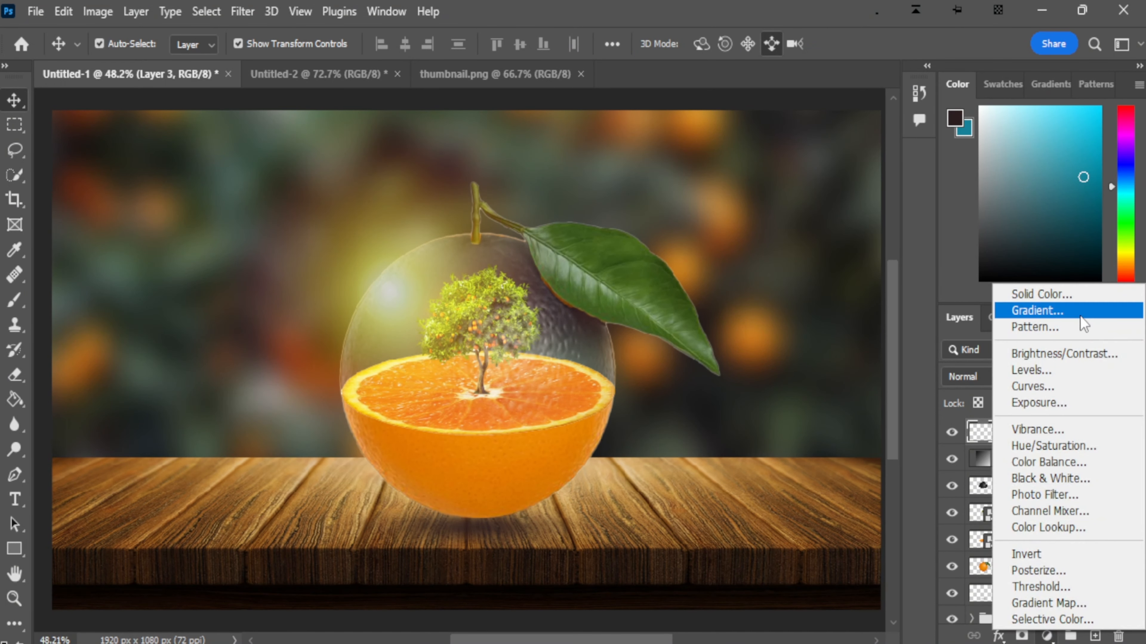
pyautogui.click(1035, 307)
pyautogui.click(730, 90)
pyautogui.click(1094, 87)
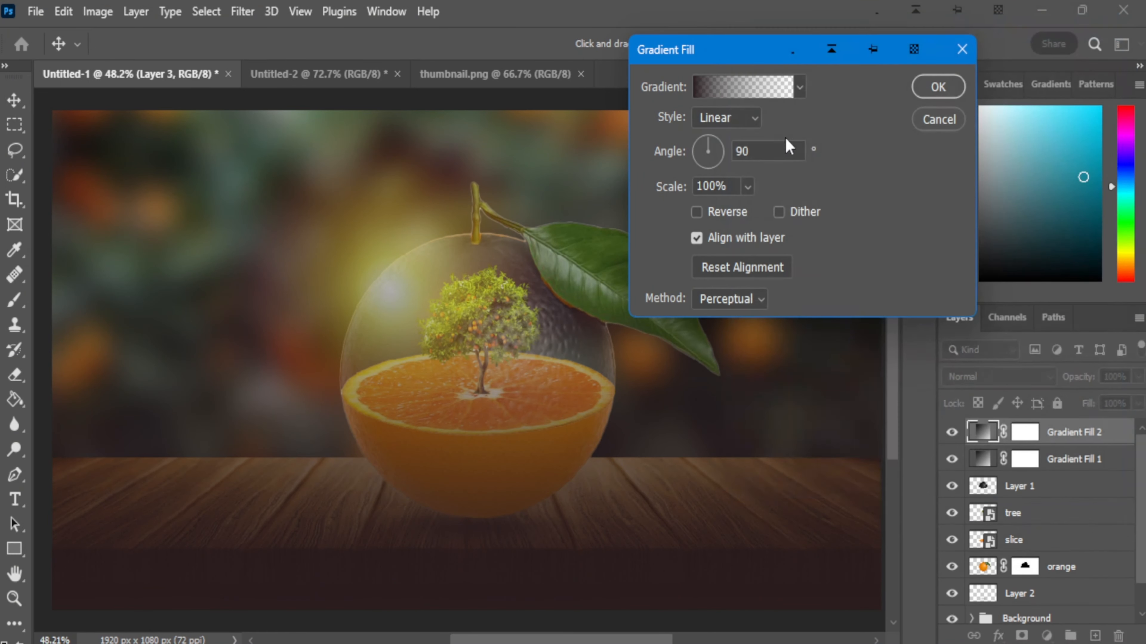
pyautogui.click(726, 117)
pyautogui.click(711, 156)
# Step: Set the first colour stop of the second fill's gradient to white (ffffff)
pyautogui.click(769, 91)
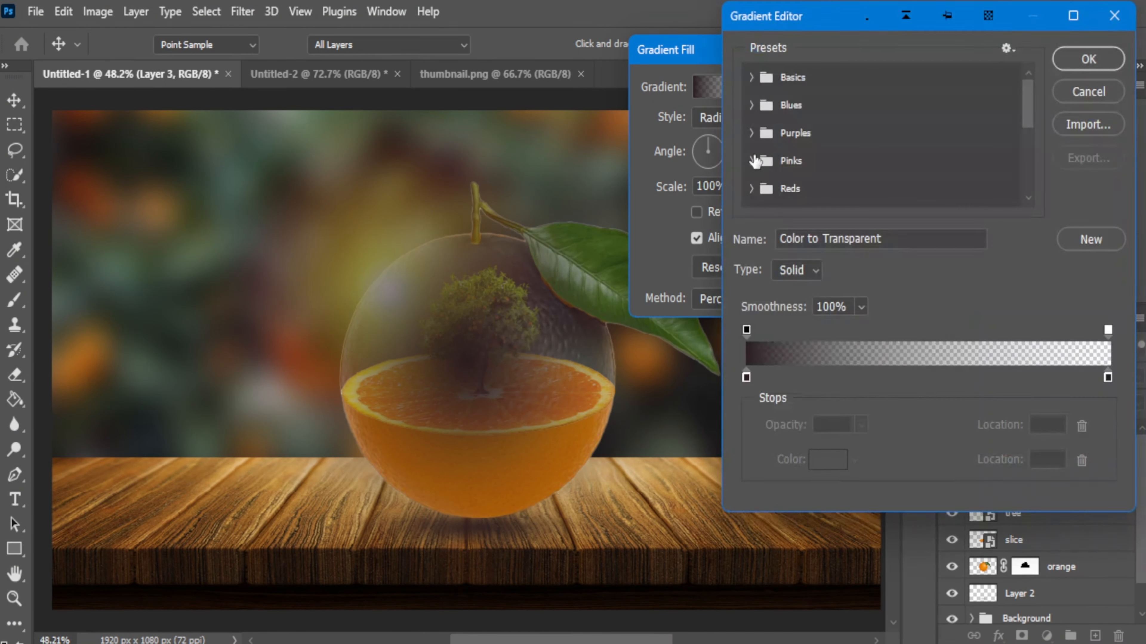
pyautogui.click(747, 378)
pyautogui.doubleClick(748, 378)
pyautogui.write('ffffff')
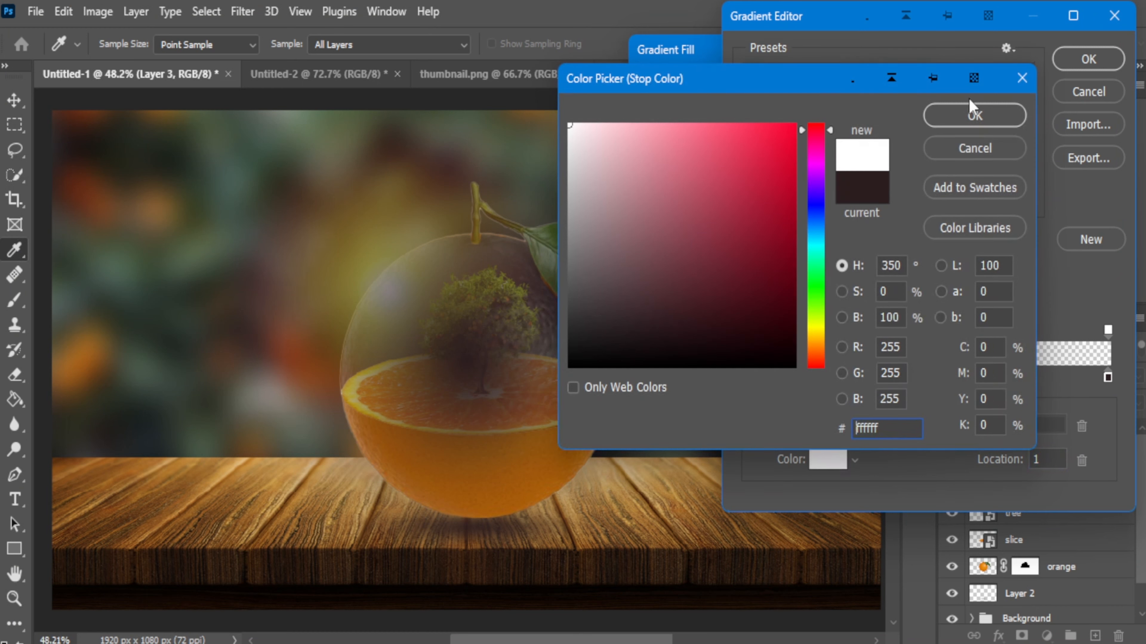
pyautogui.click(967, 112)
# Step: Add a light yellow-green colour stop (f0ff9b) at location 21% in the second fill's gradient
pyautogui.click(820, 377)
pyautogui.doubleClick(820, 377)
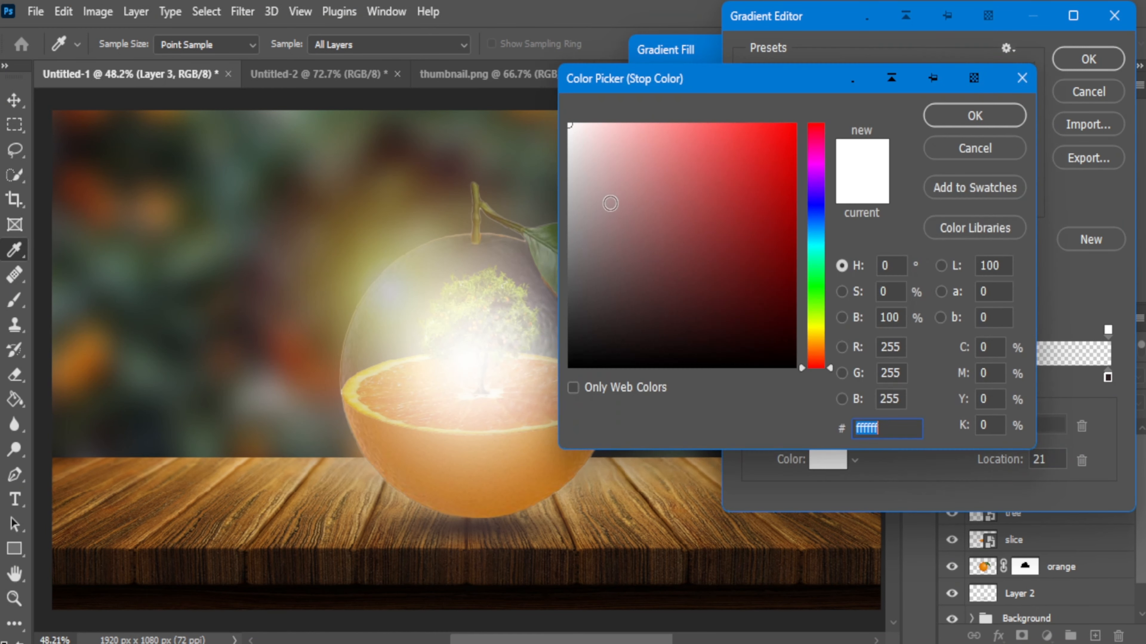
pyautogui.moveTo(822, 354); pyautogui.dragTo(822, 327)
pyautogui.moveTo(661, 125); pyautogui.dragTo(664, 102)
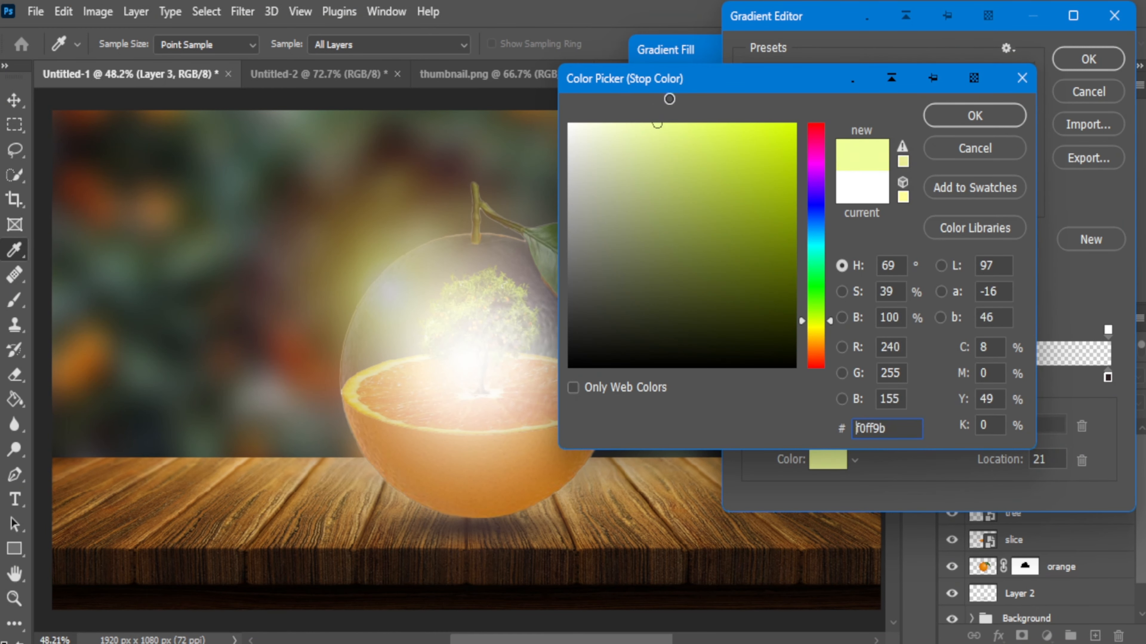
pyautogui.press('Return')
pyautogui.click(475, 359)
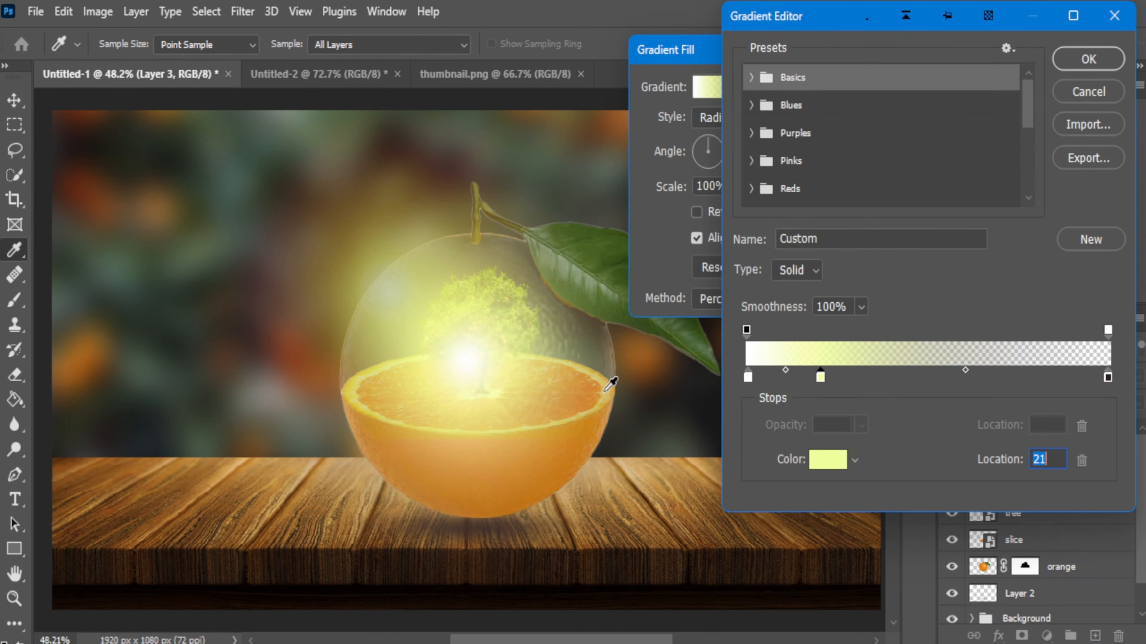
# Step: Set the last colour stop of the second fill's gradient to red and apply the edited gradient
pyautogui.doubleClick(1107, 377)
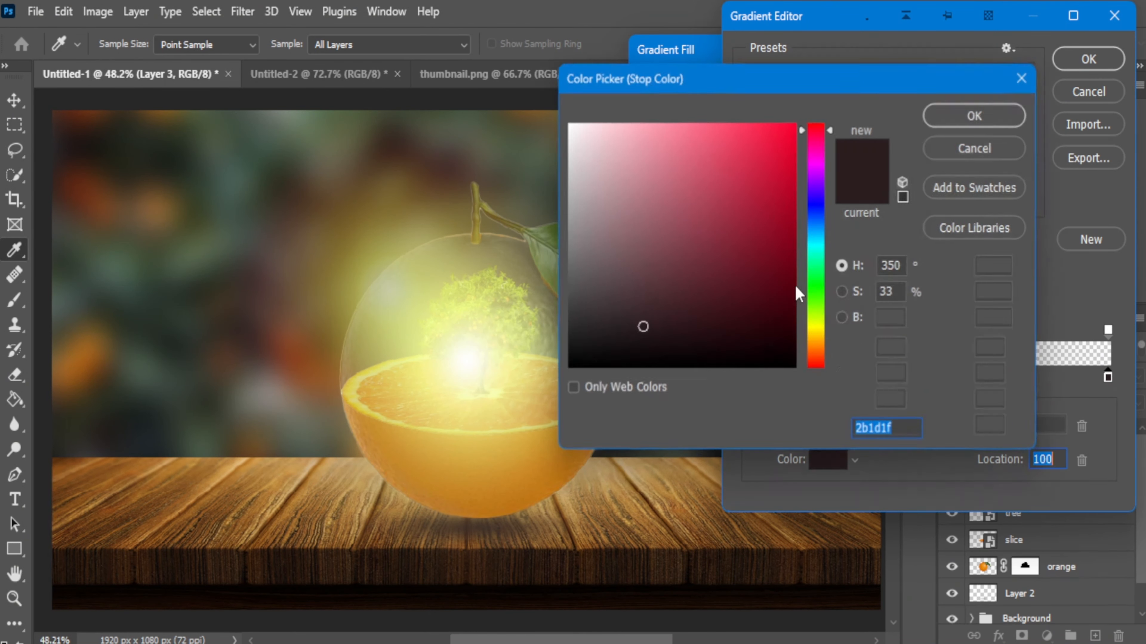
pyautogui.click(803, 81)
pyautogui.click(957, 111)
pyautogui.press('Return')
# Step: Move the second glow to the image's left edge near the upper corner, scale it to 130%, and apply the fill
pyautogui.moveTo(511, 302); pyautogui.dragTo(71, 170)
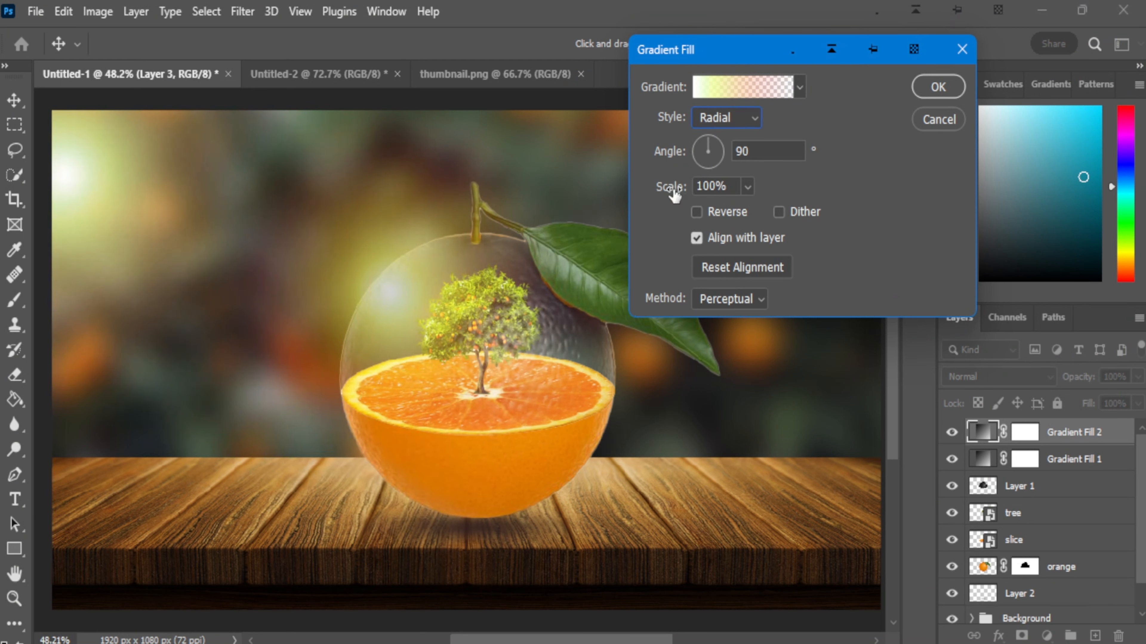
pyautogui.moveTo(674, 194)
pyautogui.mouseDown()
pyautogui.moveTo(661, 192)
pyautogui.moveTo(672, 192)
pyautogui.mouseUp()
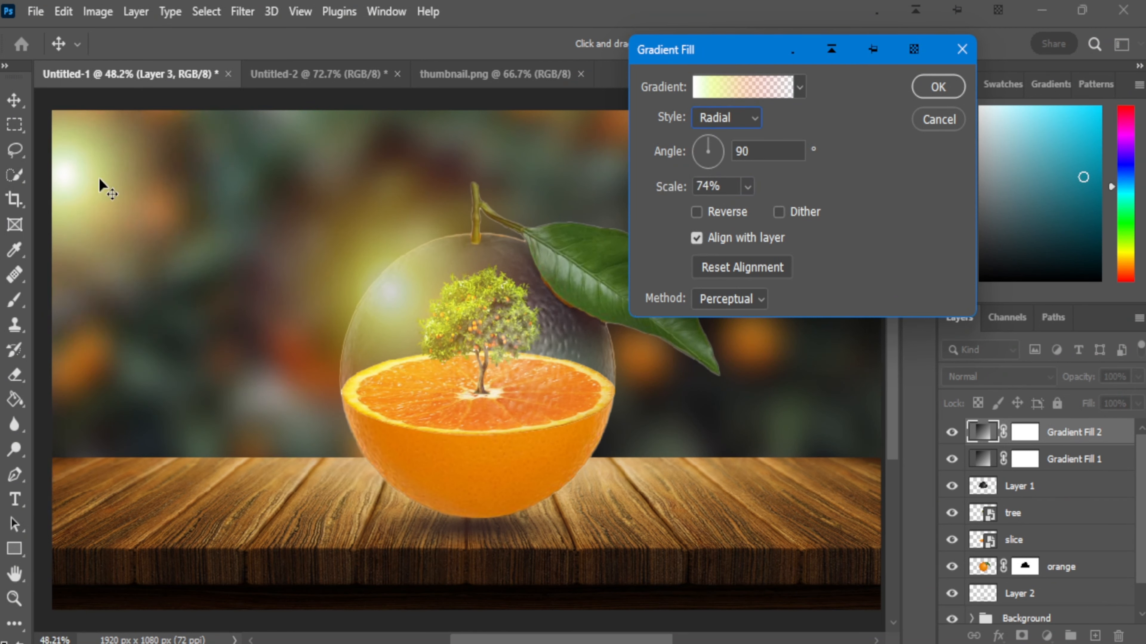
pyautogui.moveTo(99, 177)
pyautogui.mouseDown()
pyautogui.moveTo(102, 161)
pyautogui.moveTo(102, 171)
pyautogui.moveTo(84, 170)
pyautogui.mouseUp()
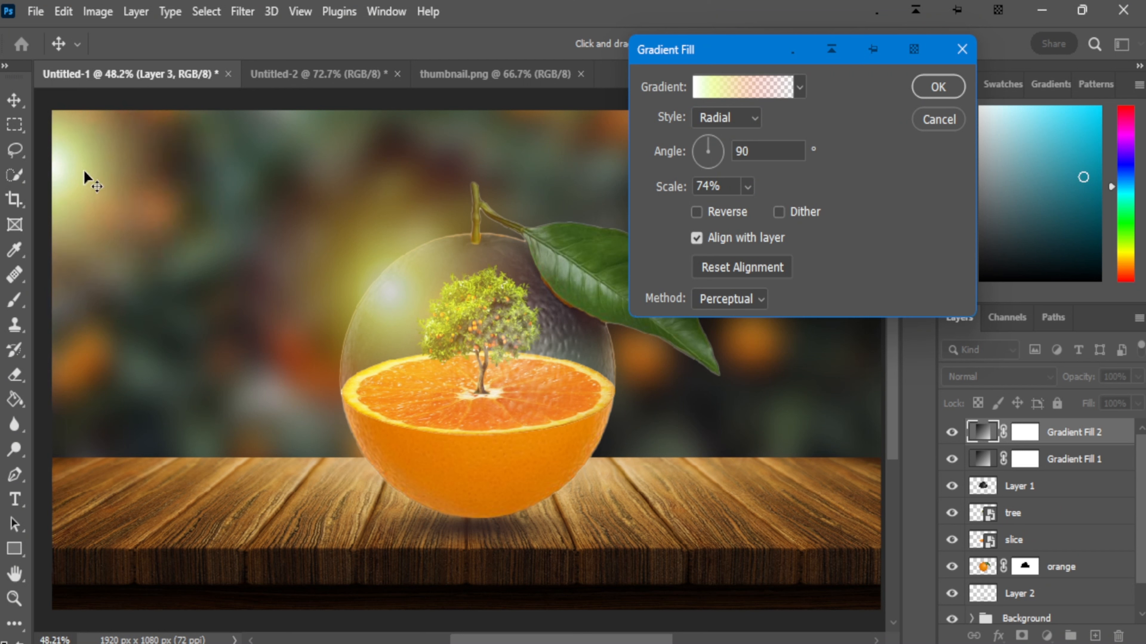
pyautogui.moveTo(750, 187); pyautogui.dragTo(757, 209)
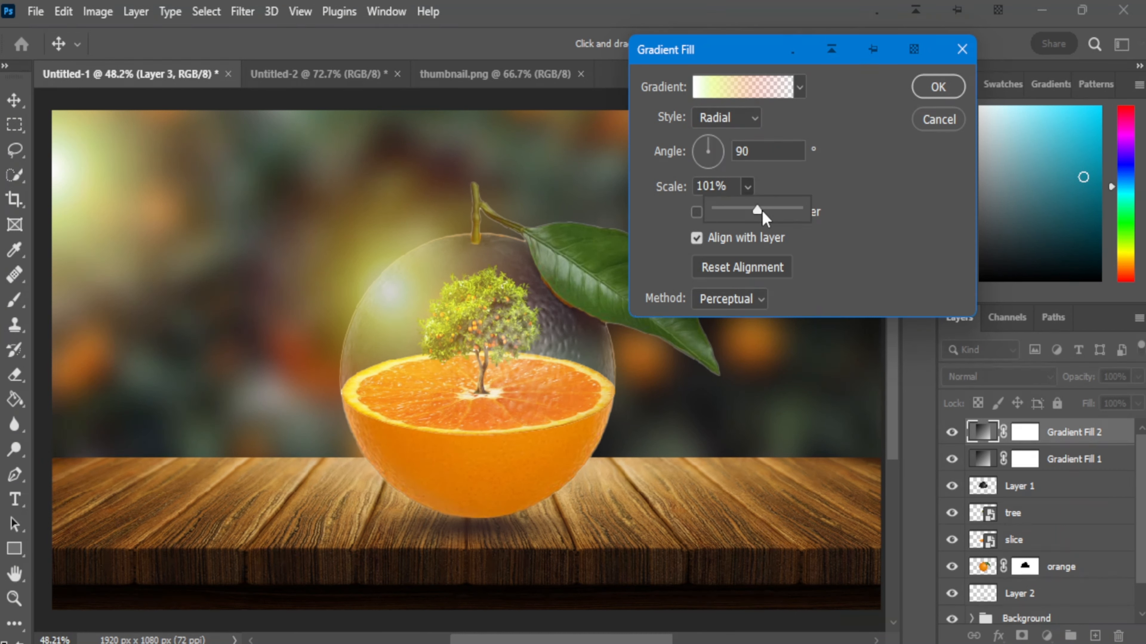
pyautogui.moveTo(766, 219); pyautogui.dragTo(774, 219)
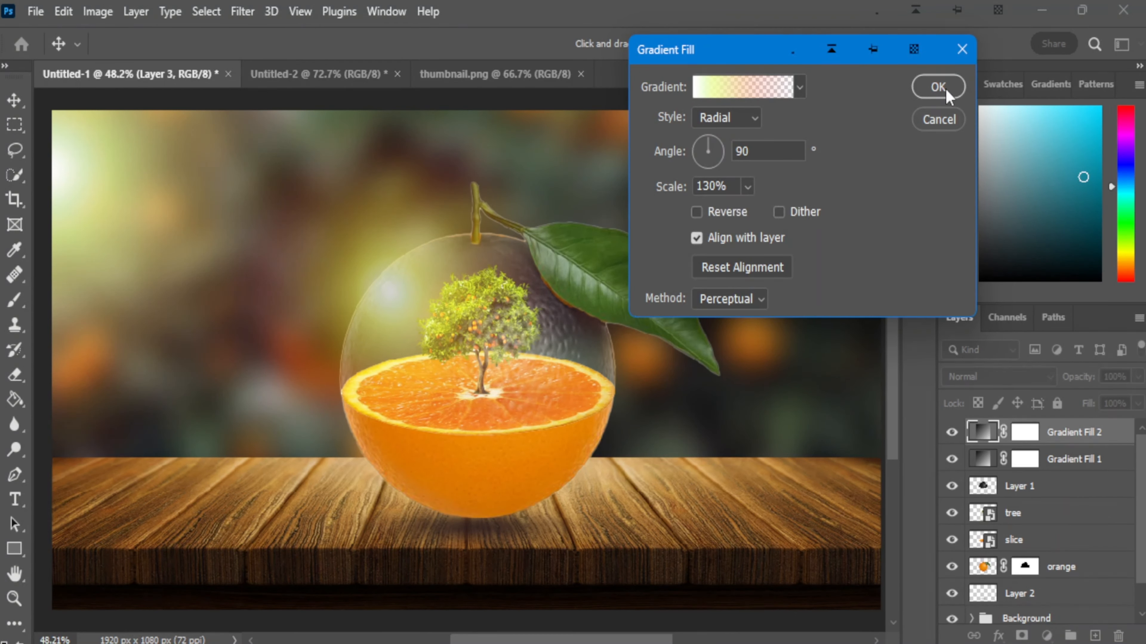
pyautogui.click(929, 88)
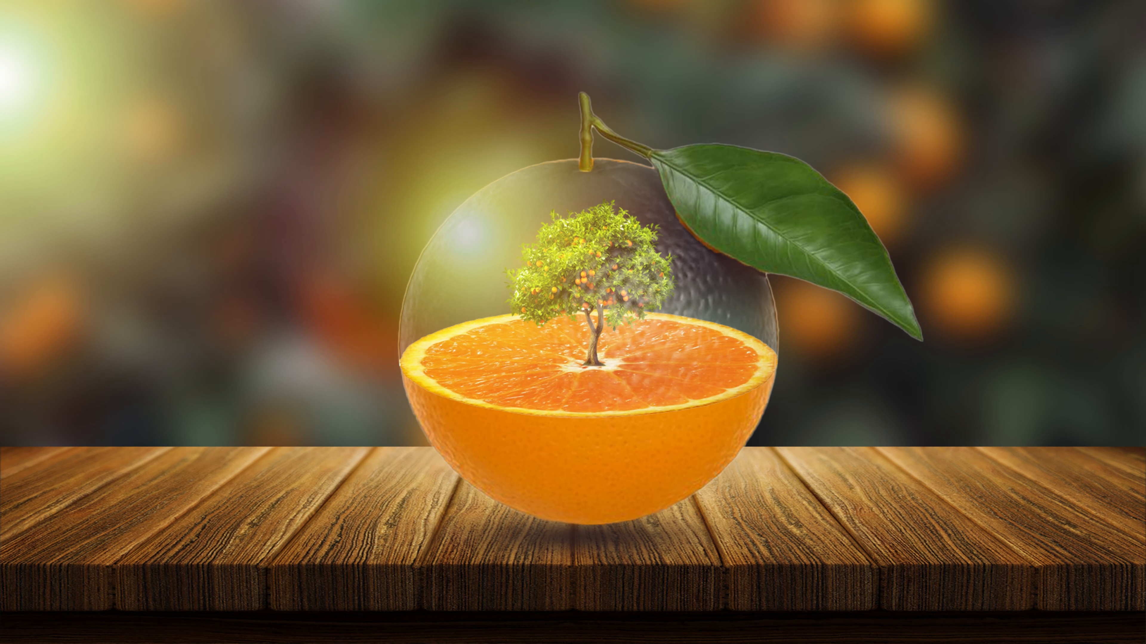